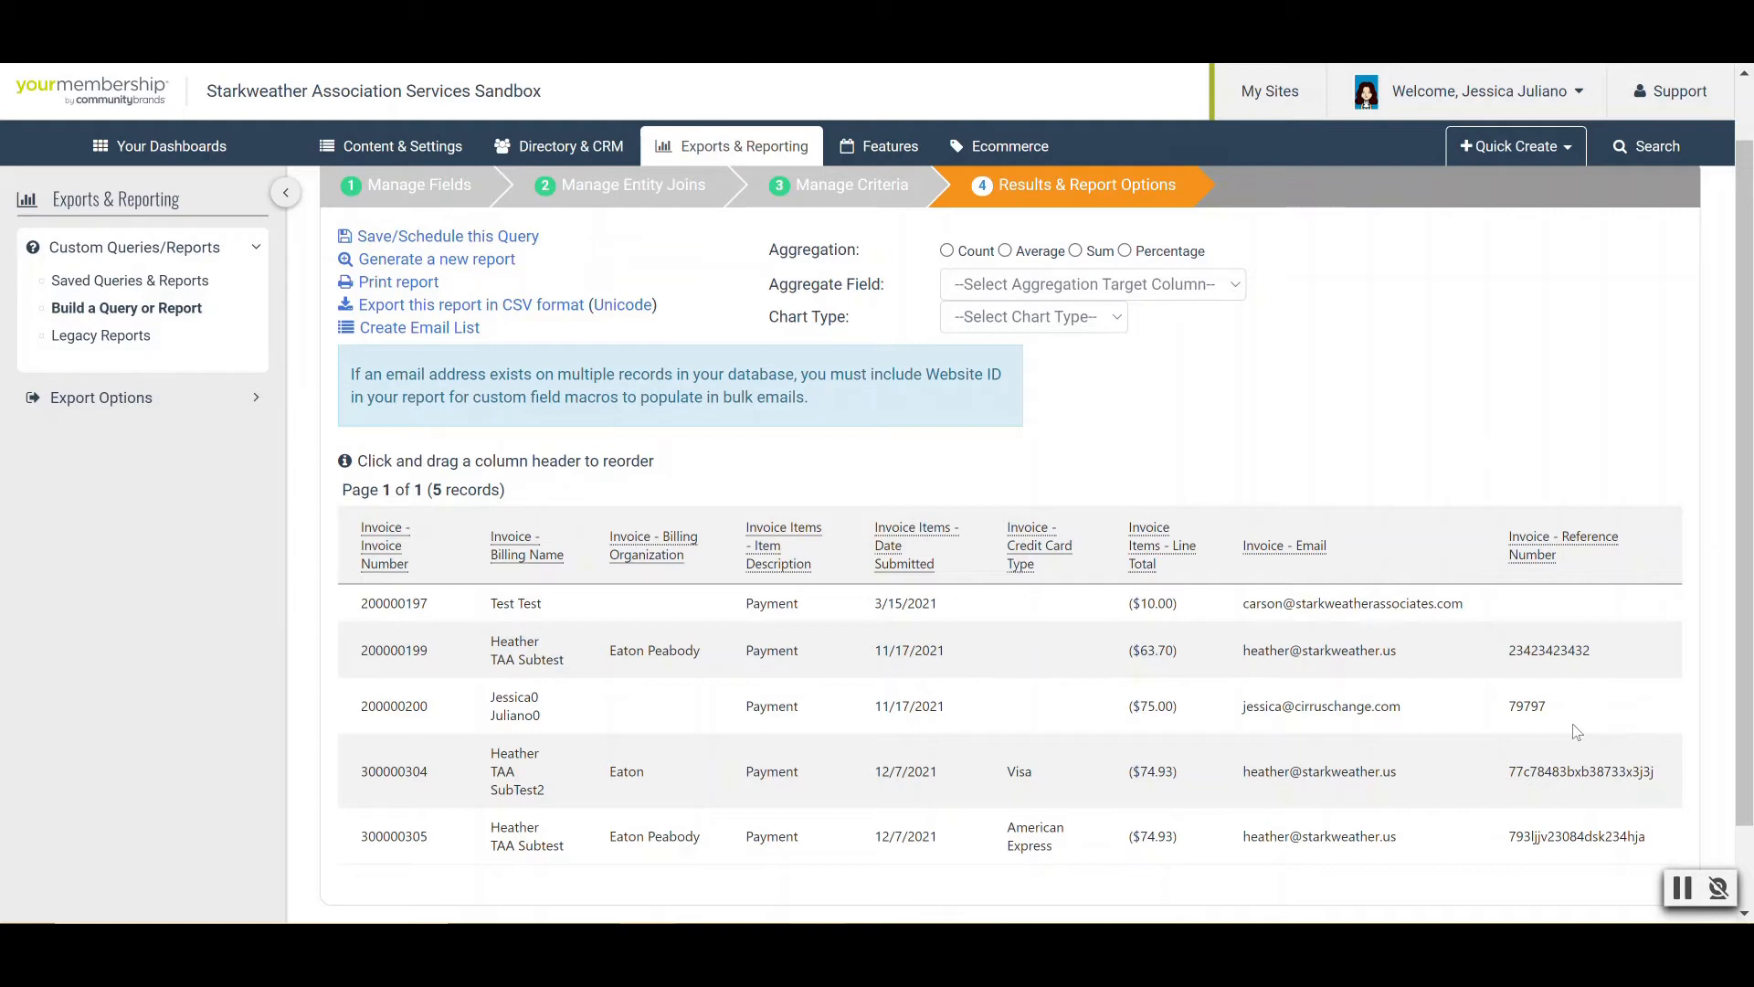
Start a new custom query and view the available areas of interest
{"action": "left_click", "coordinate": [126, 308]}
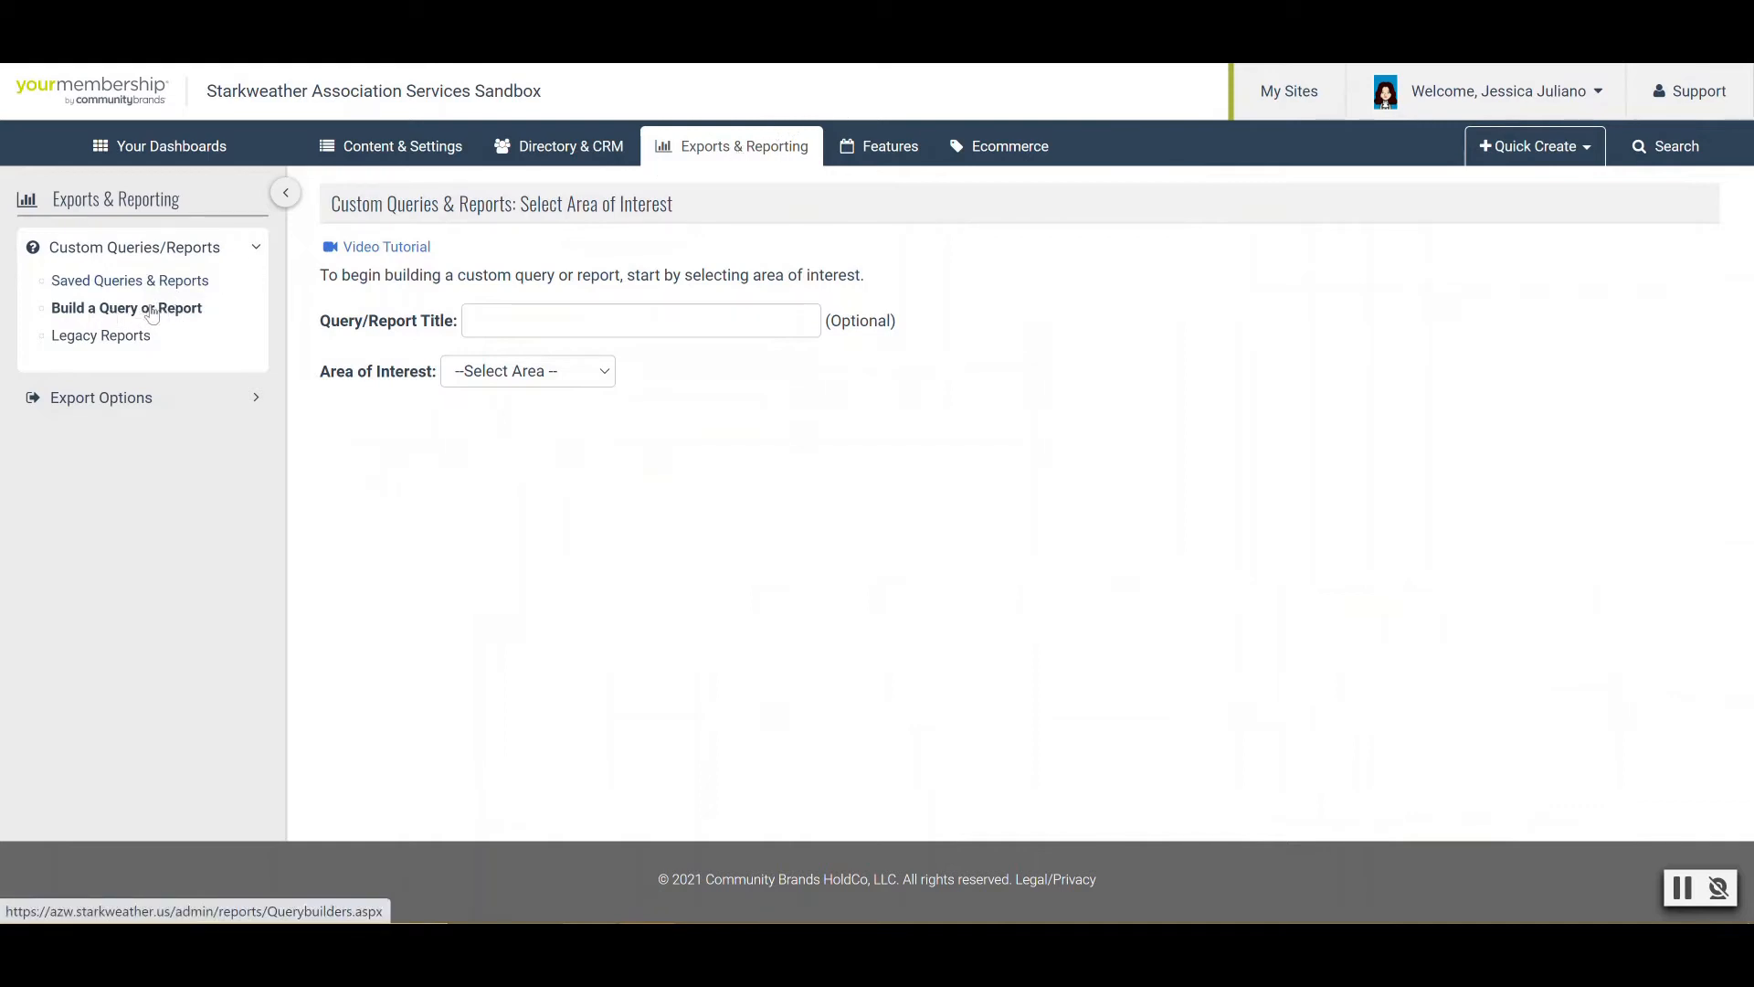
{"action": "left_click", "coordinate": [522, 377]}
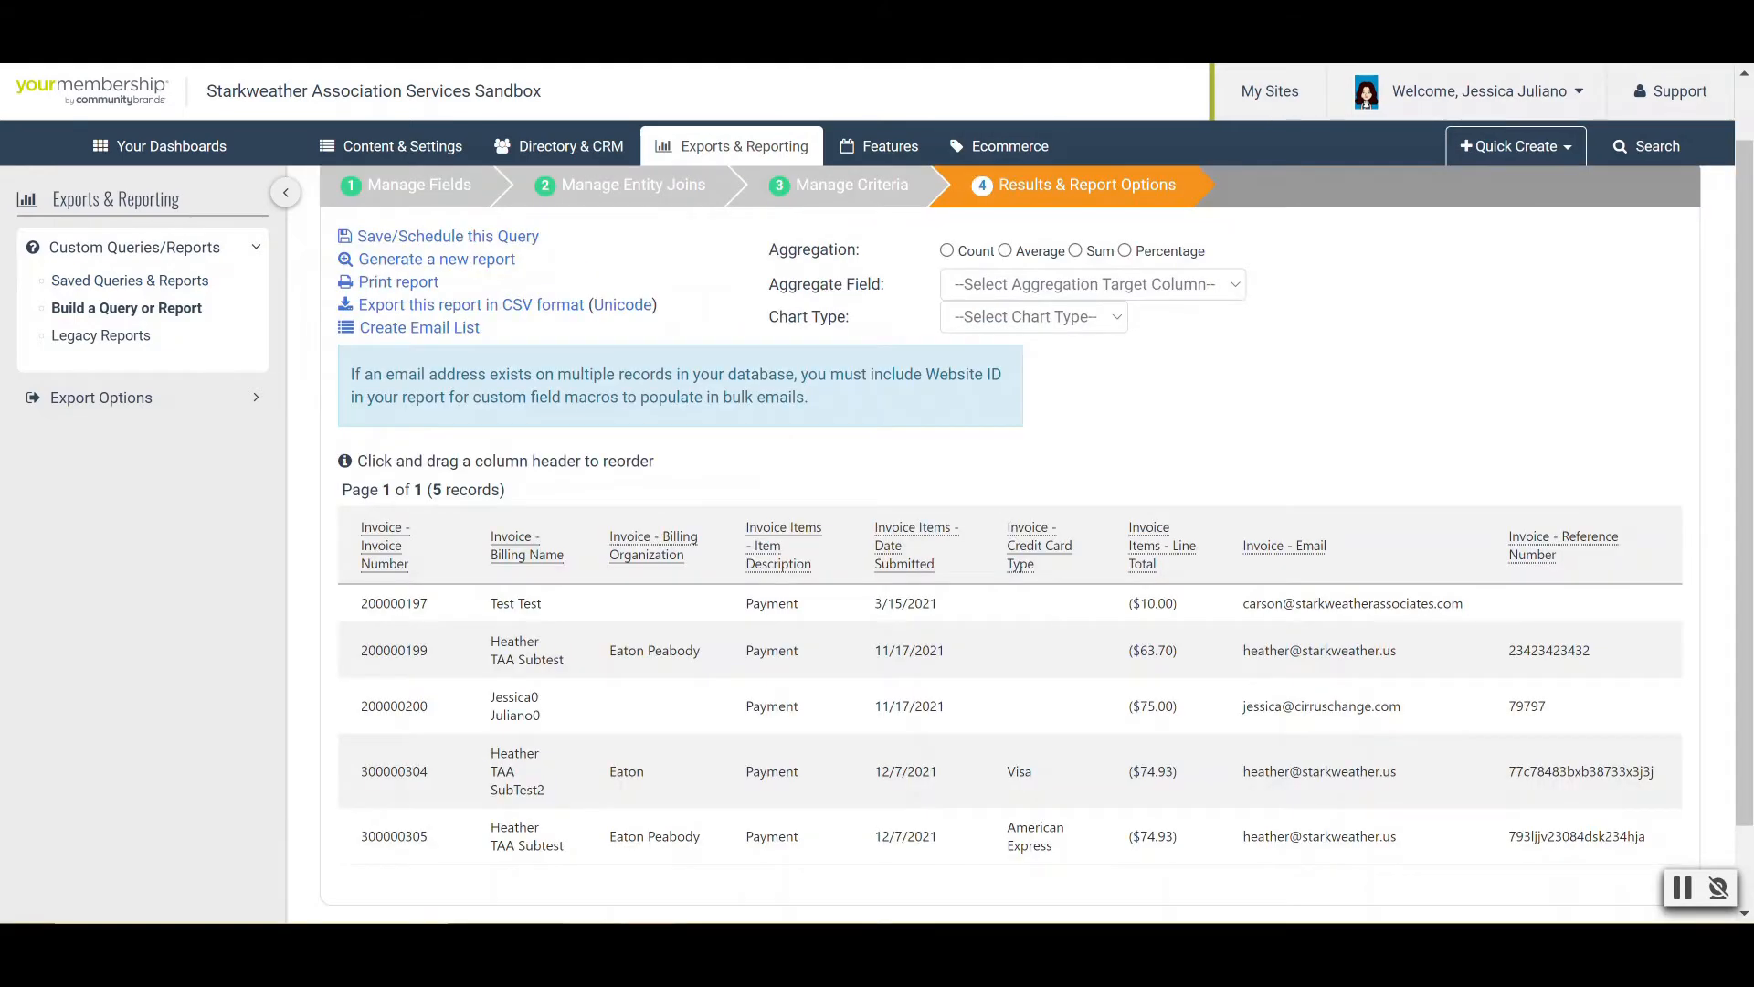
Return to the Payment Reconciliation Report's field selection and examine which Invoice and Invoice Items fields are included
{"action": "left_click", "coordinate": [383, 192]}
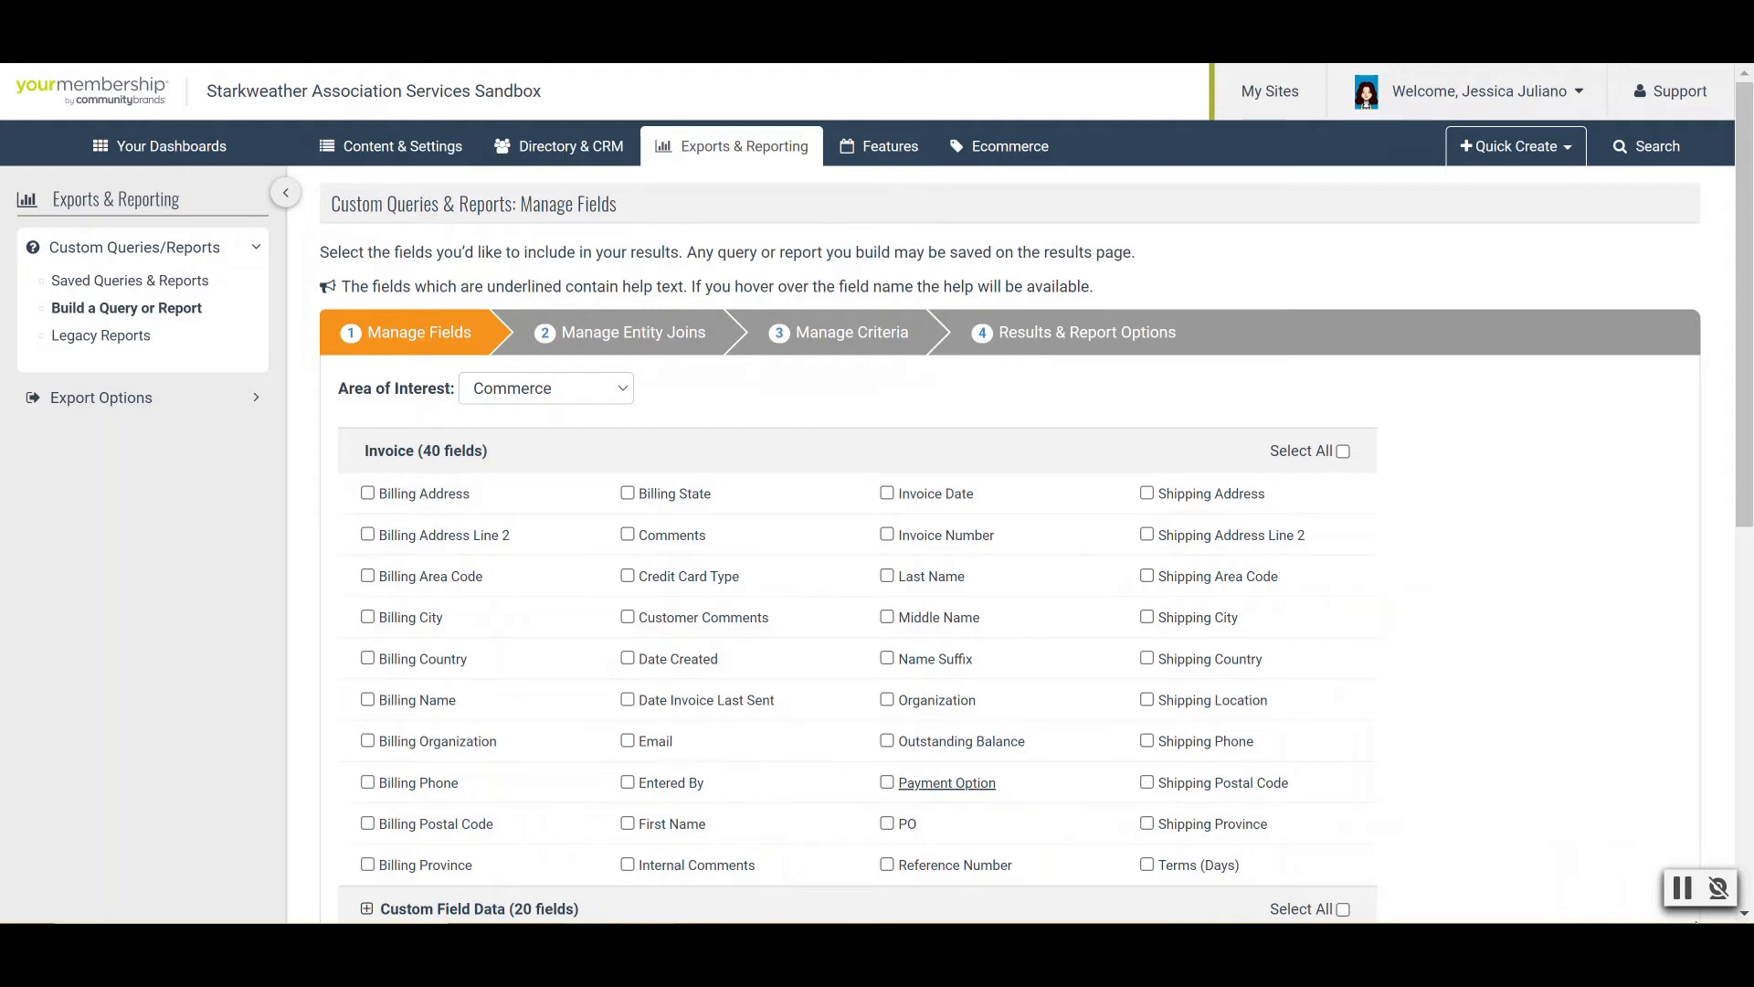
{"action": "scroll", "coordinate": [1241, 665], "scroll_direction": "down", "scroll_amount": 1}
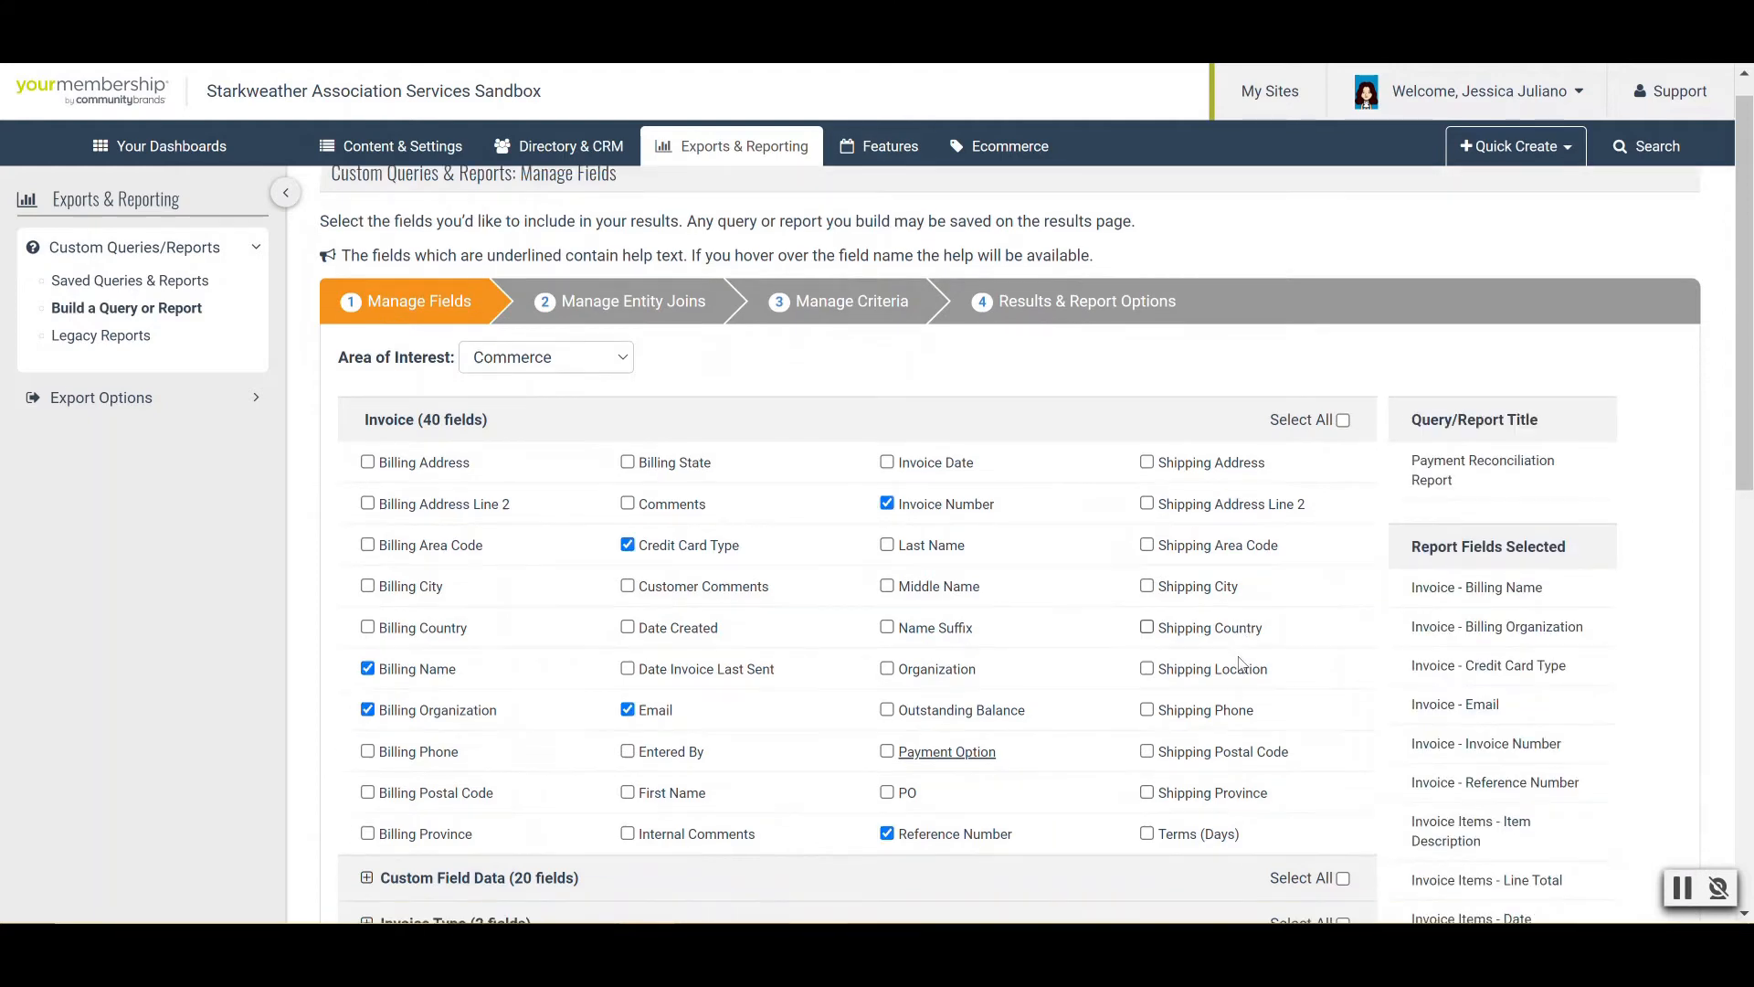
{"action": "scroll", "coordinate": [1240, 664], "scroll_direction": "down", "scroll_amount": 2}
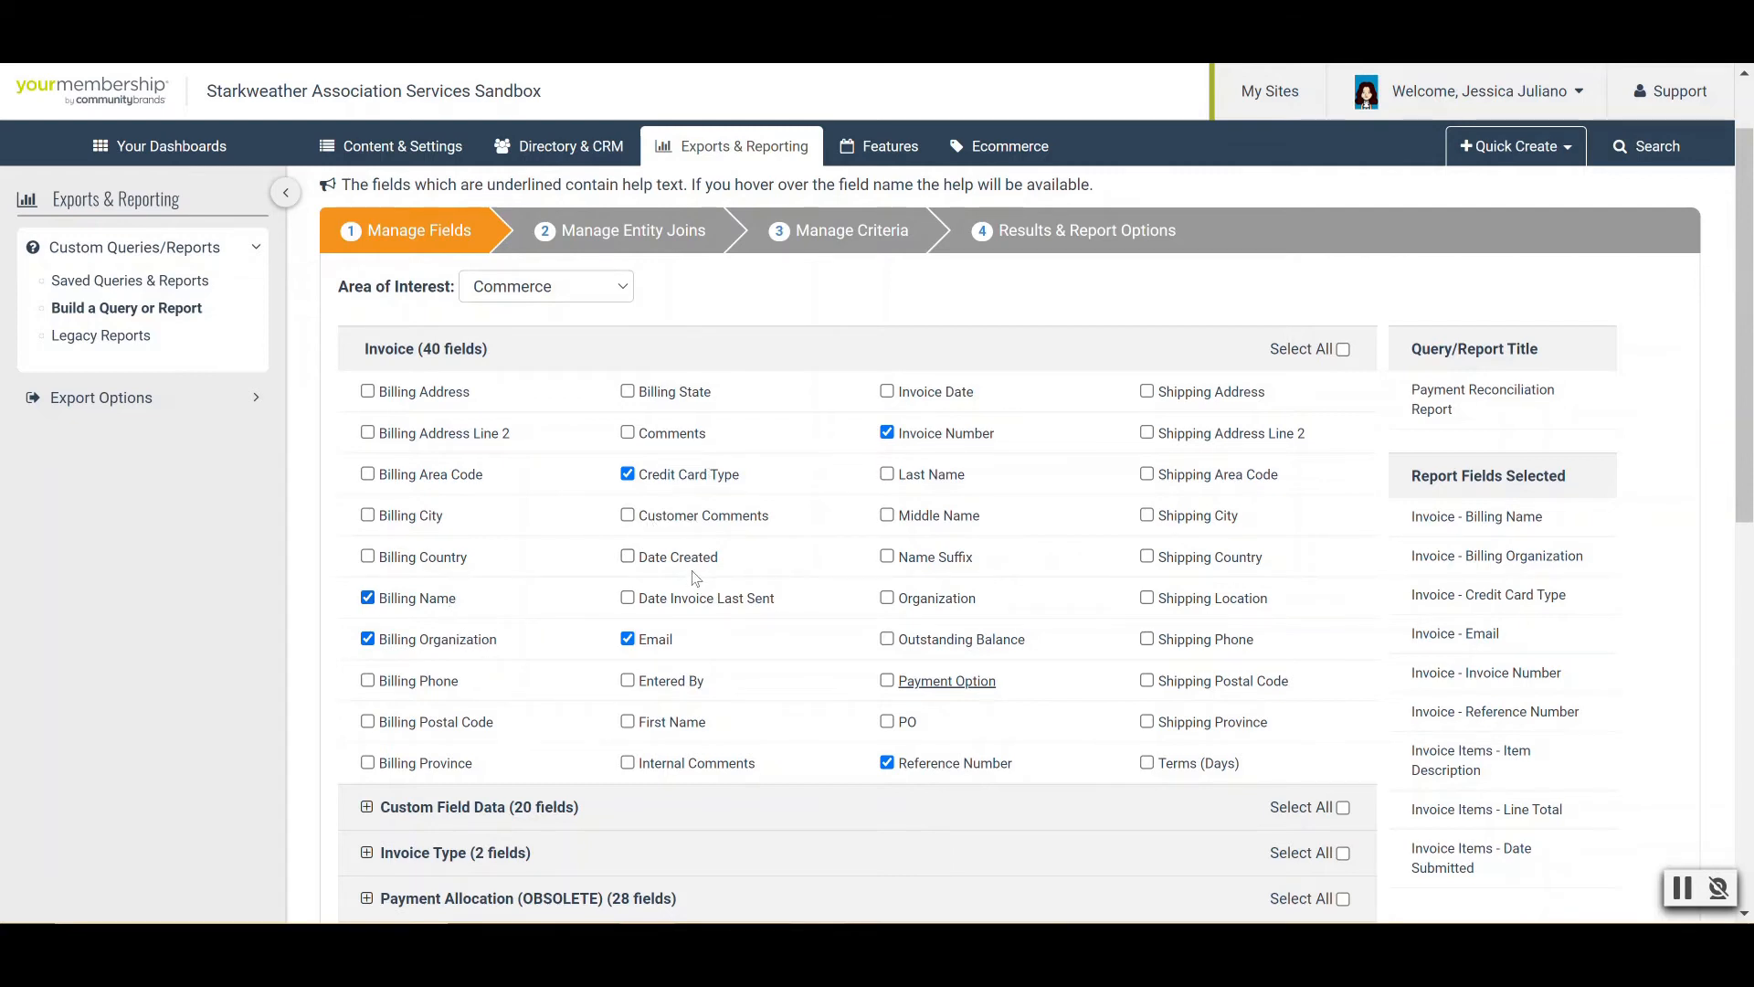
{"action": "scroll", "coordinate": [695, 578], "scroll_direction": "down", "scroll_amount": 1}
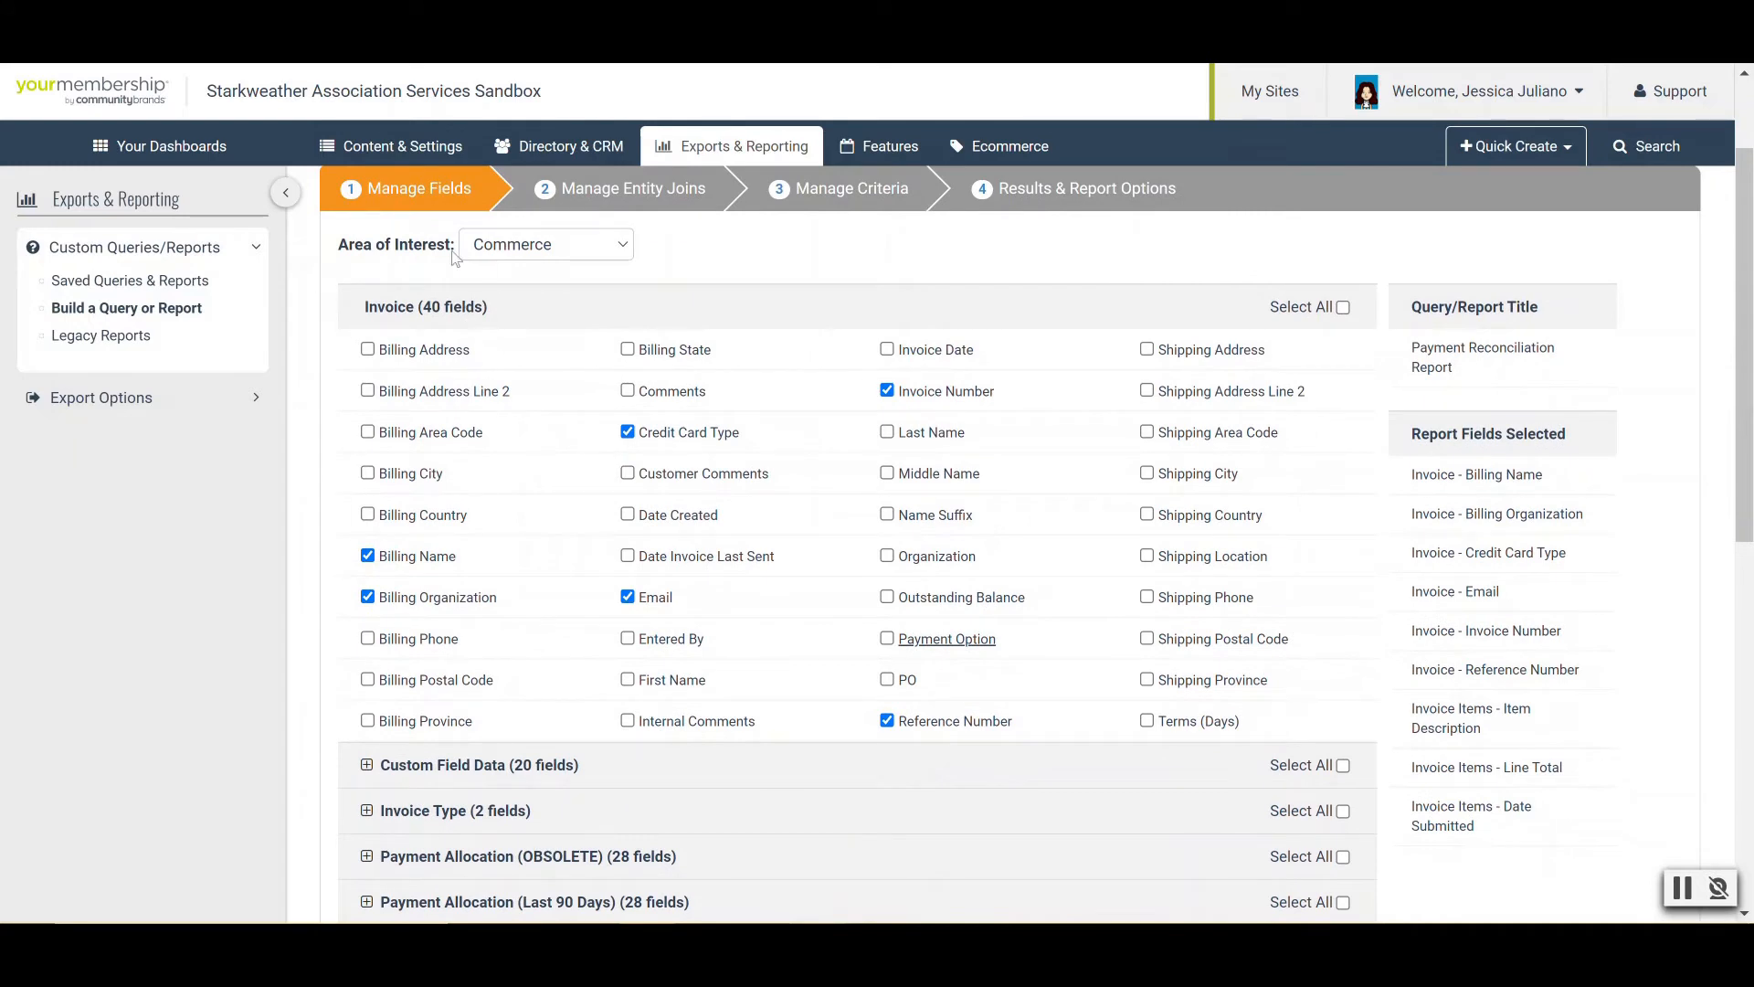
{"action": "scroll", "coordinate": [575, 607], "scroll_direction": "down", "scroll_amount": 1}
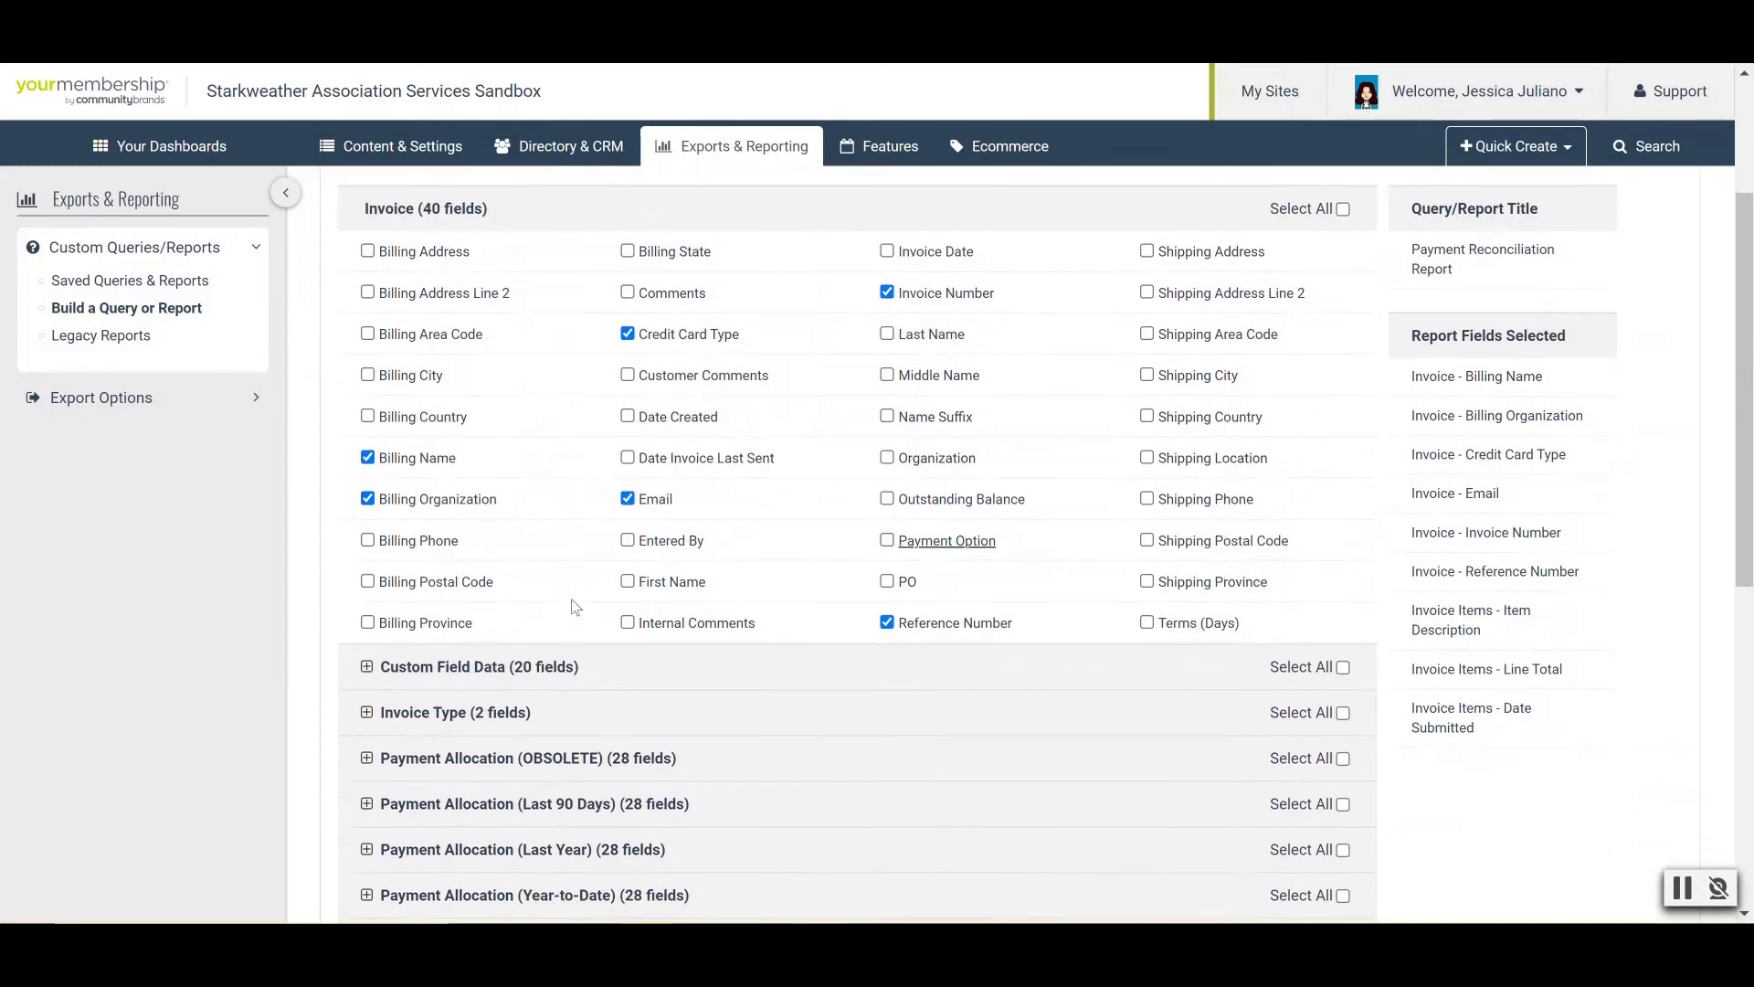
{"action": "scroll", "coordinate": [575, 607], "scroll_direction": "down", "scroll_amount": 6}
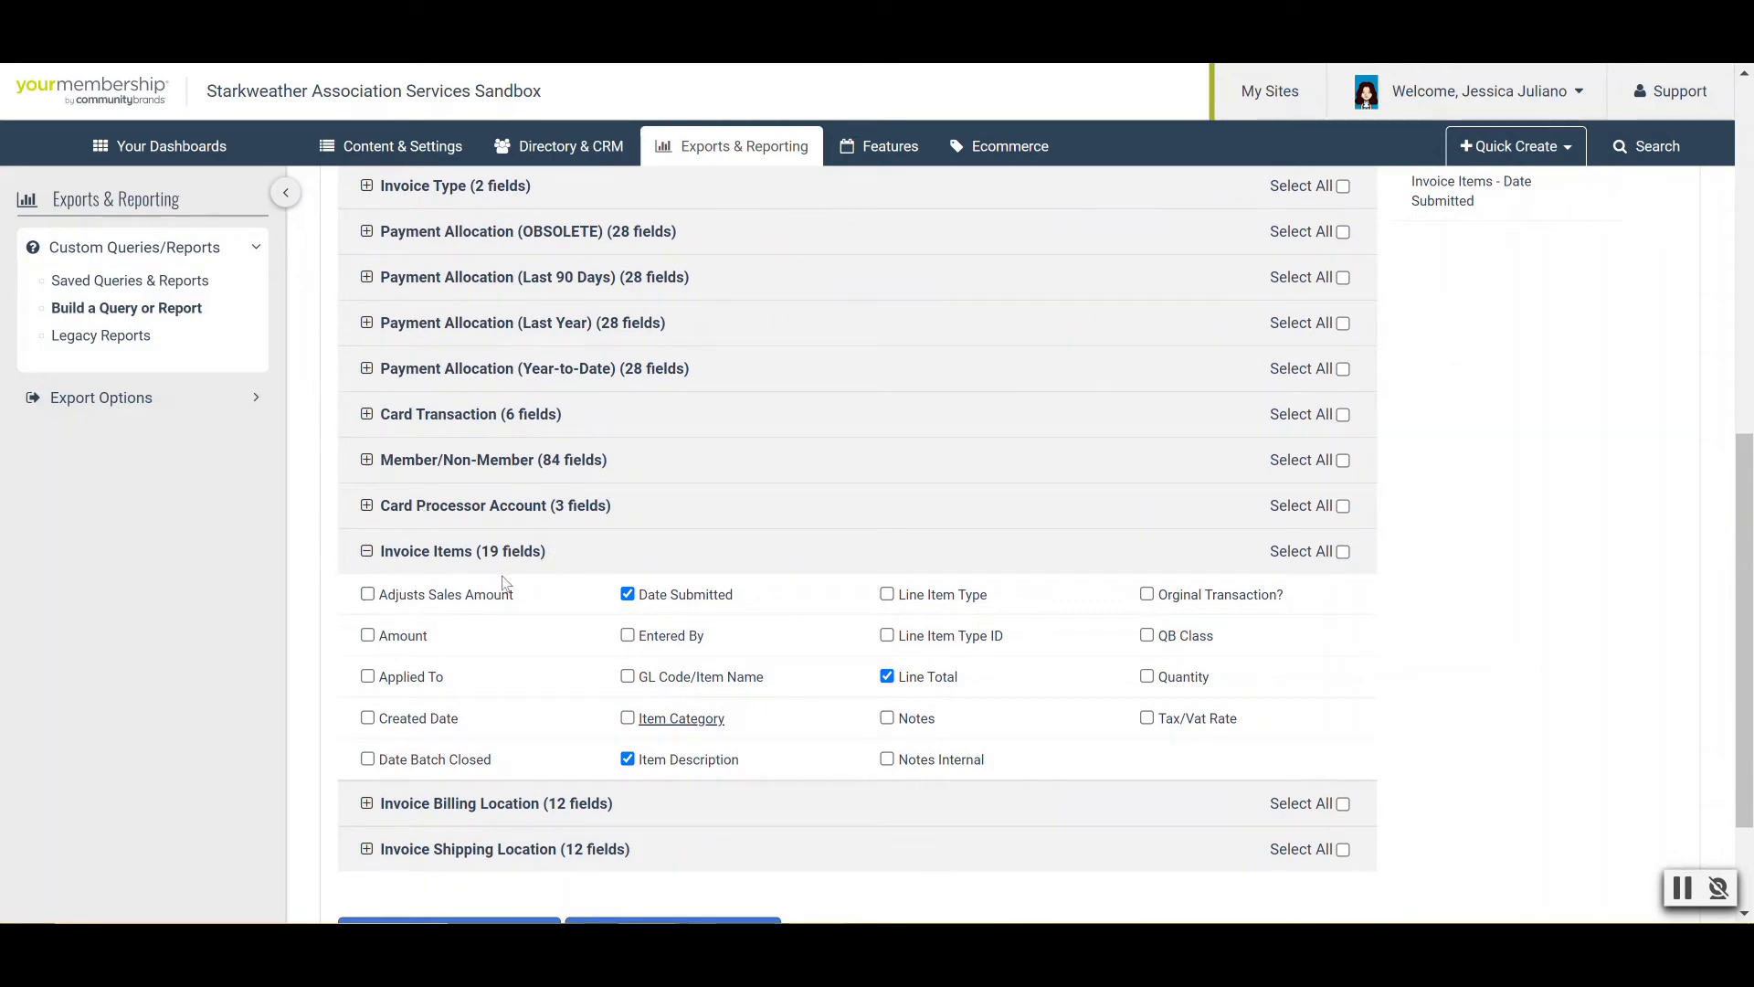
{"action": "scroll", "coordinate": [681, 626], "scroll_direction": "down", "scroll_amount": 1}
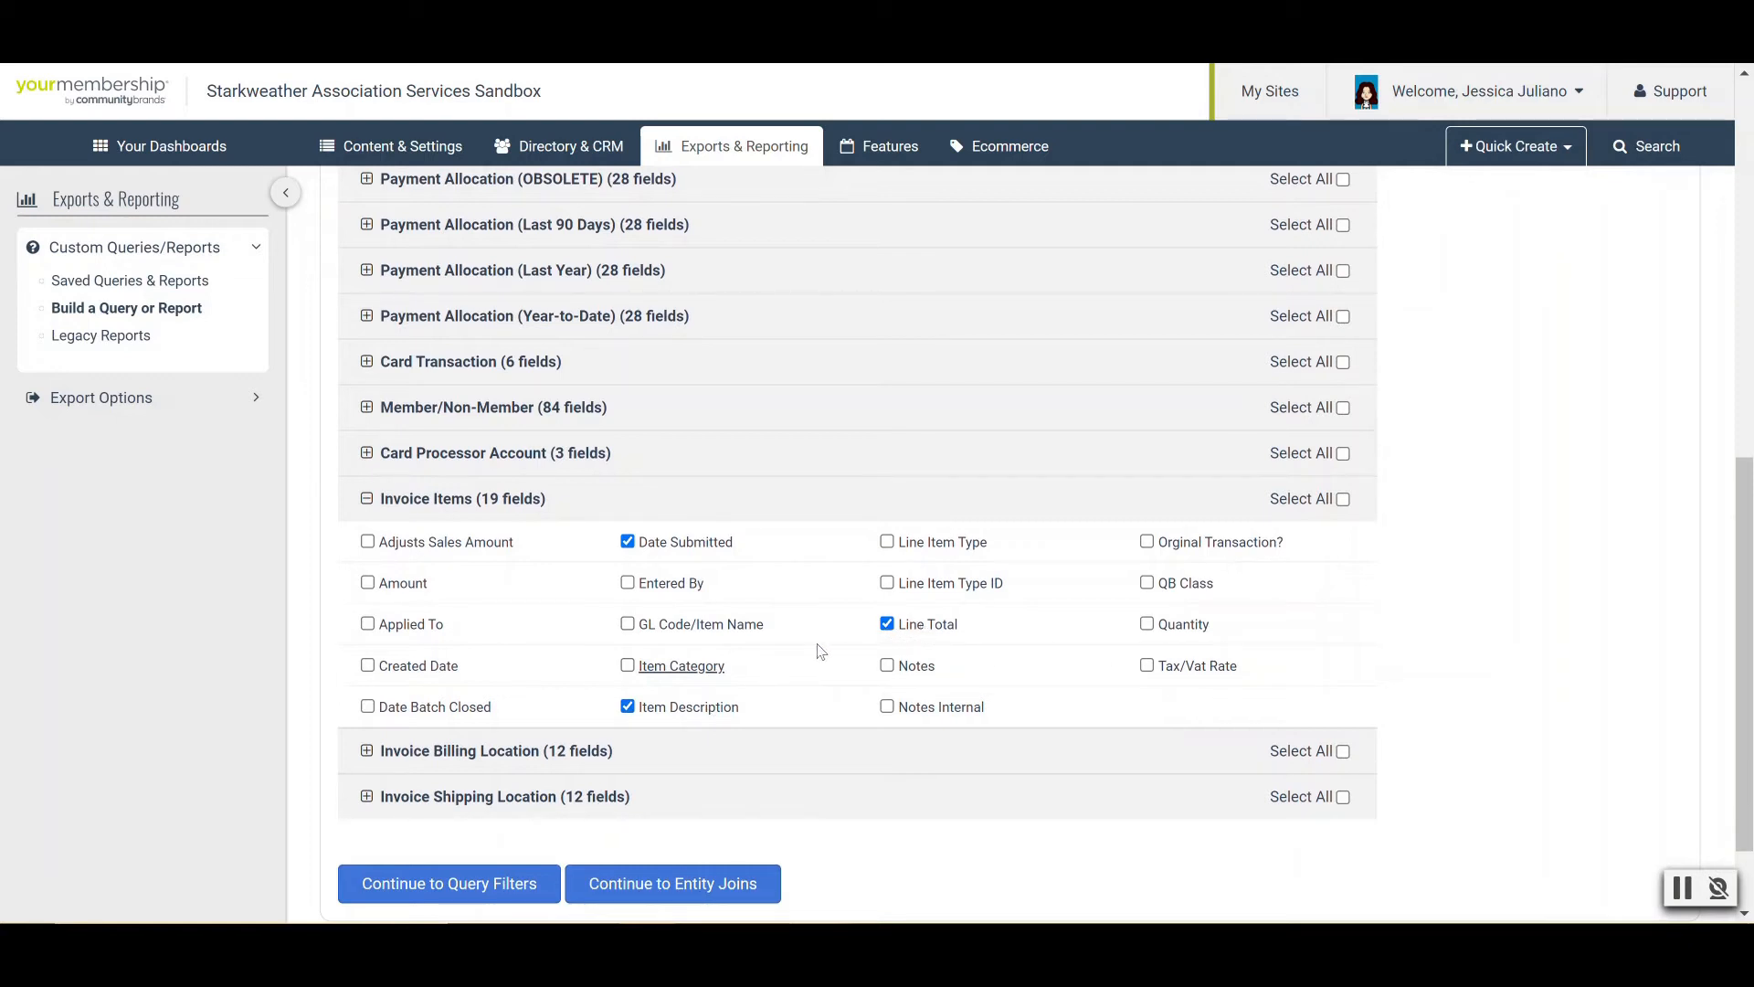
{"action": "scroll", "coordinate": [821, 651], "scroll_direction": "down", "scroll_amount": 2}
Continue to the query filters, save the Date Submitted criterion with the value This Year, and run the report
{"action": "left_click", "coordinate": [542, 802]}
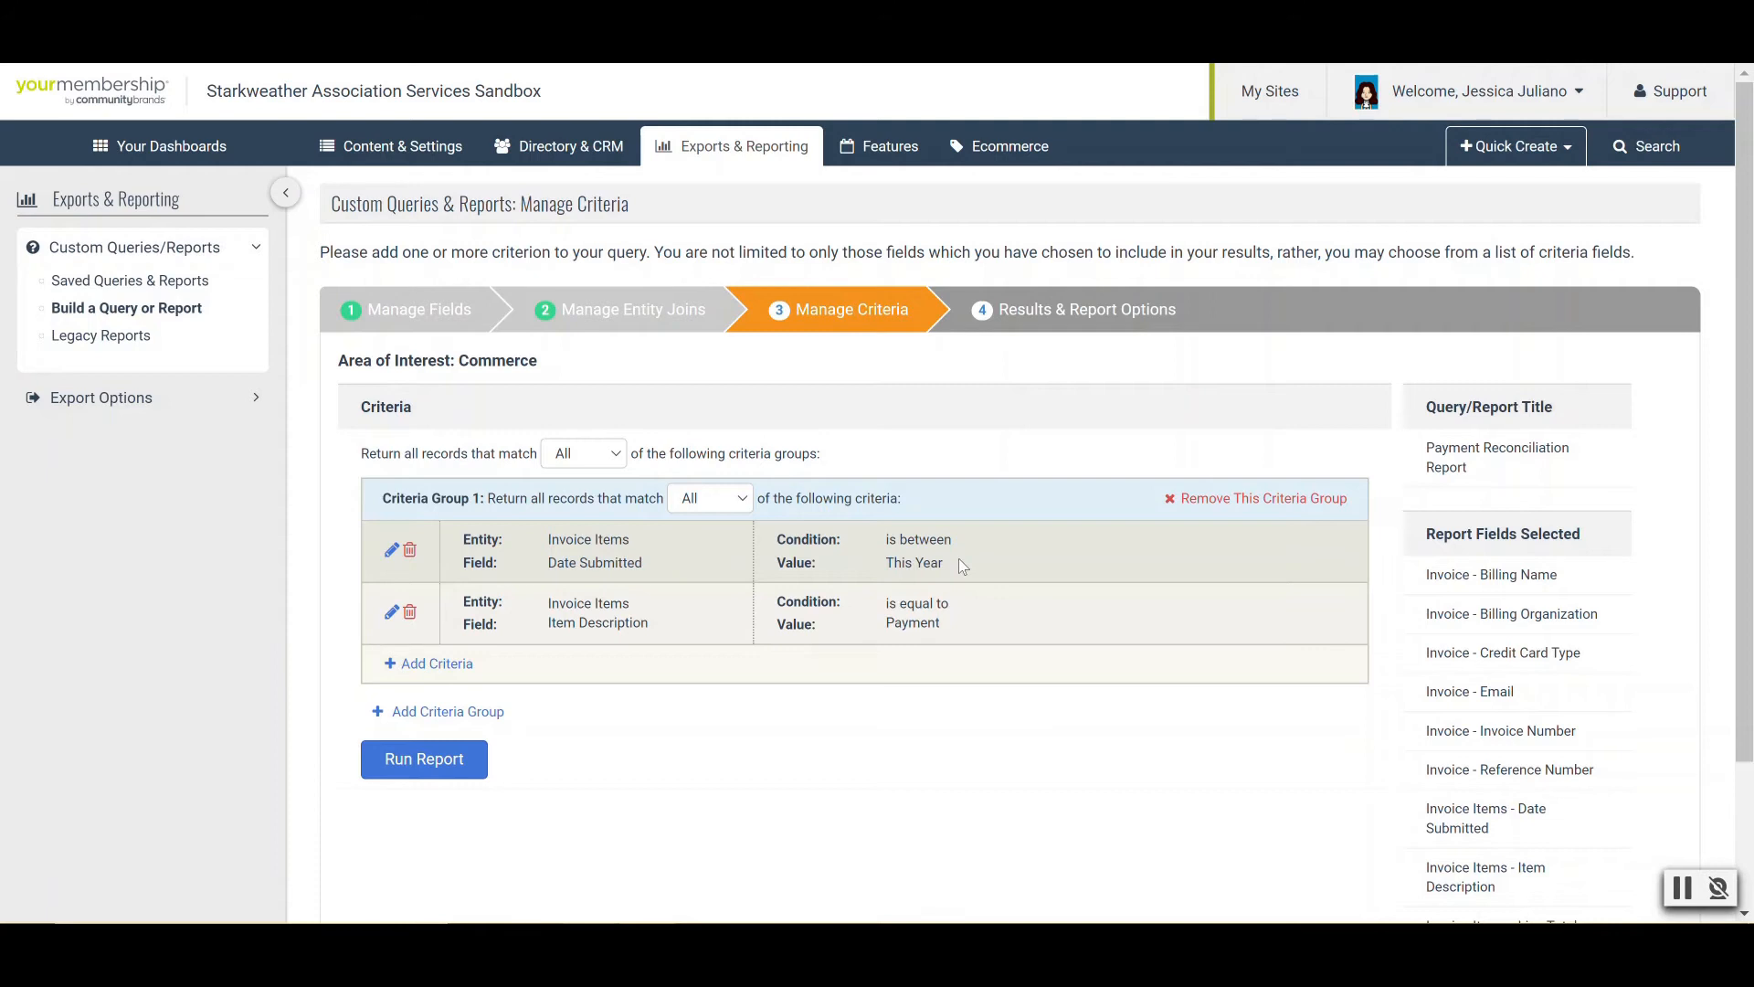
{"action": "left_click", "coordinate": [391, 551]}
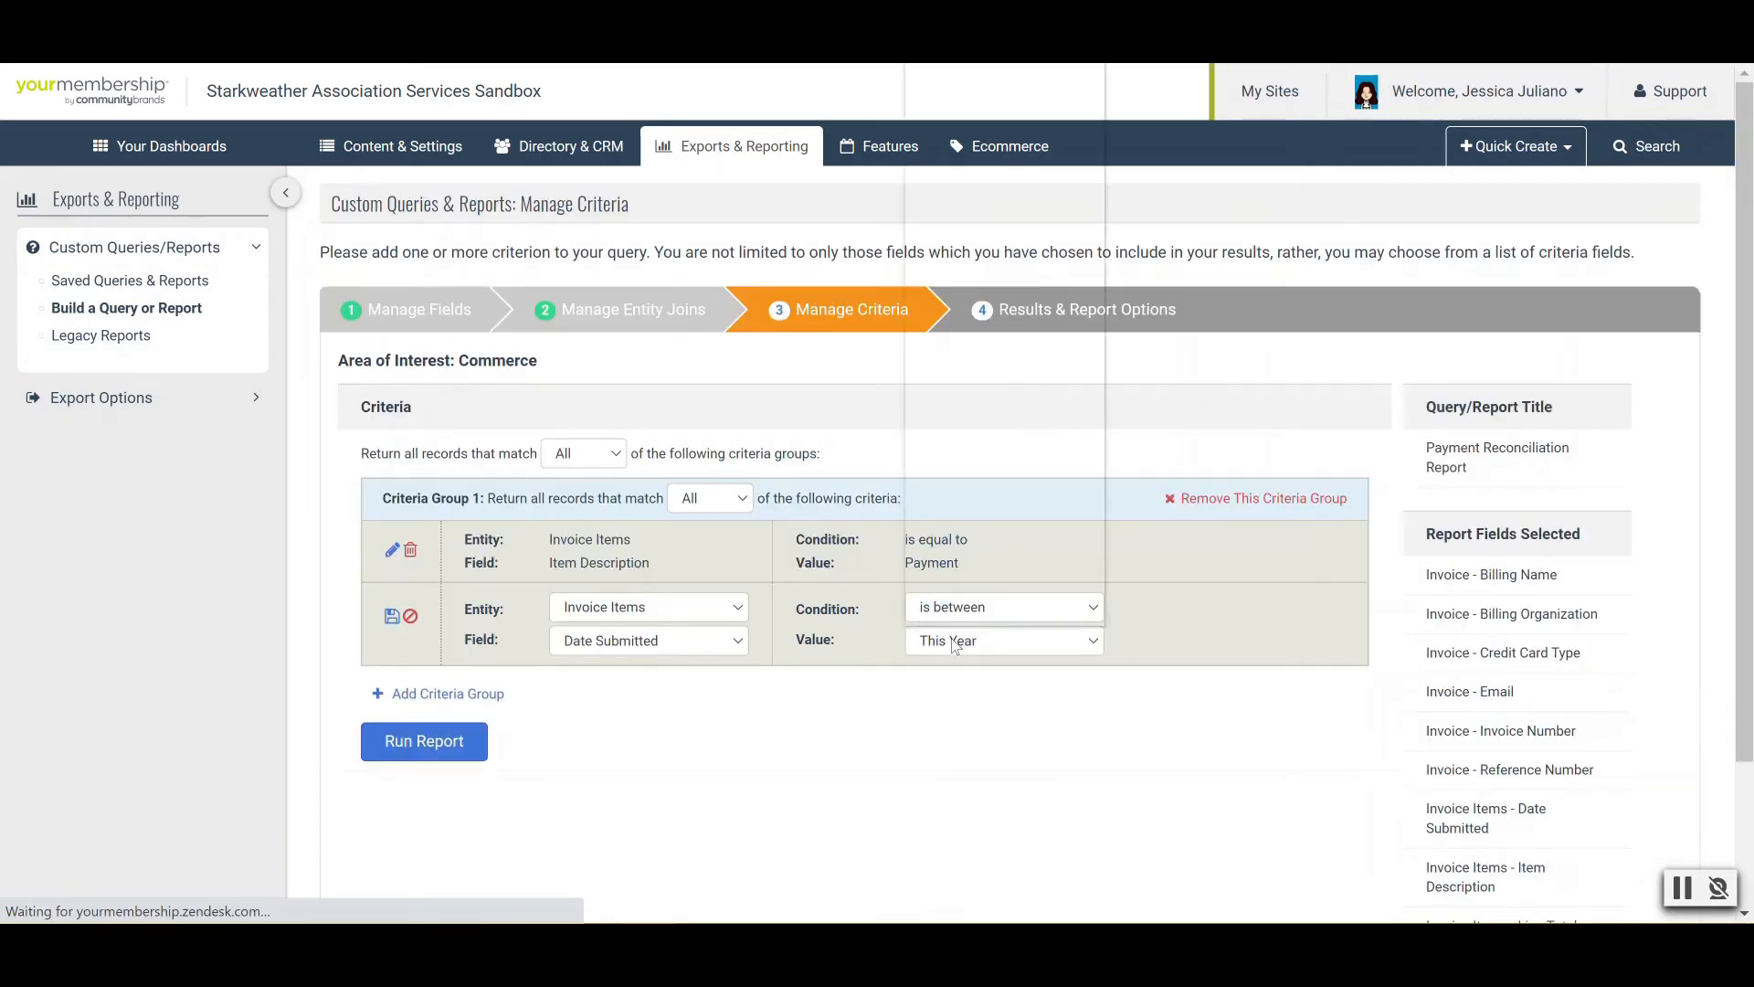
{"action": "left_click", "coordinate": [955, 640]}
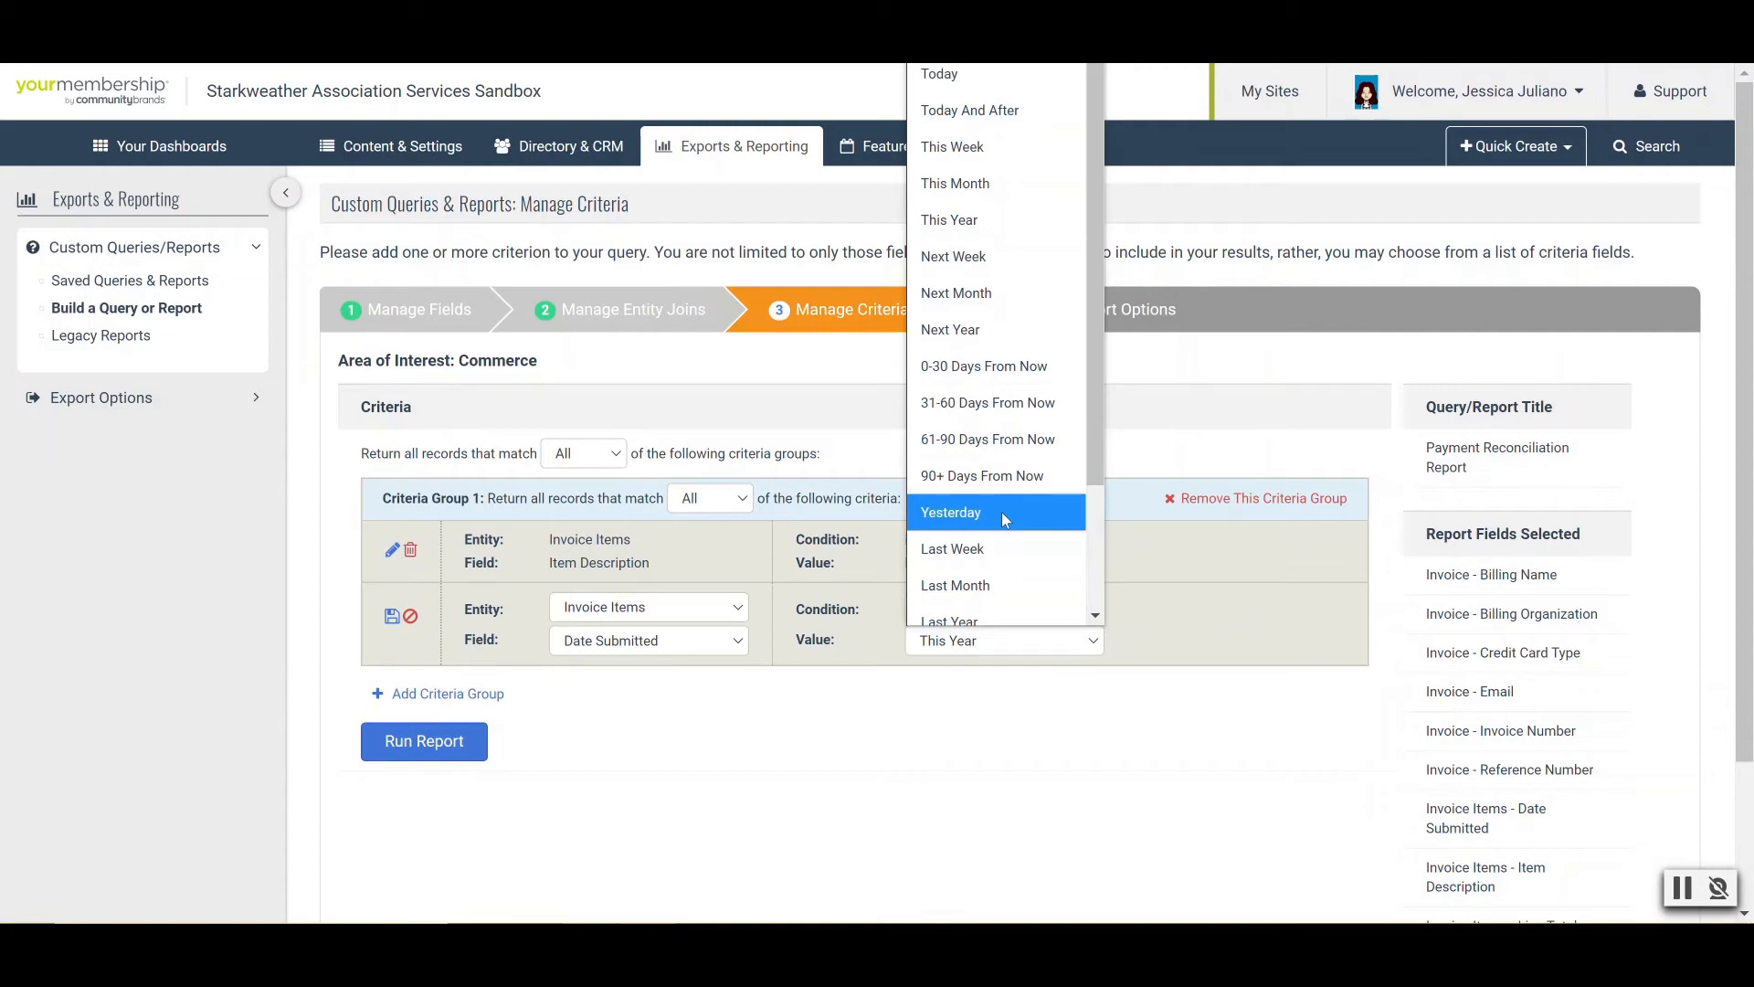
{"action": "scroll", "coordinate": [1002, 513], "scroll_direction": "down", "scroll_amount": 1}
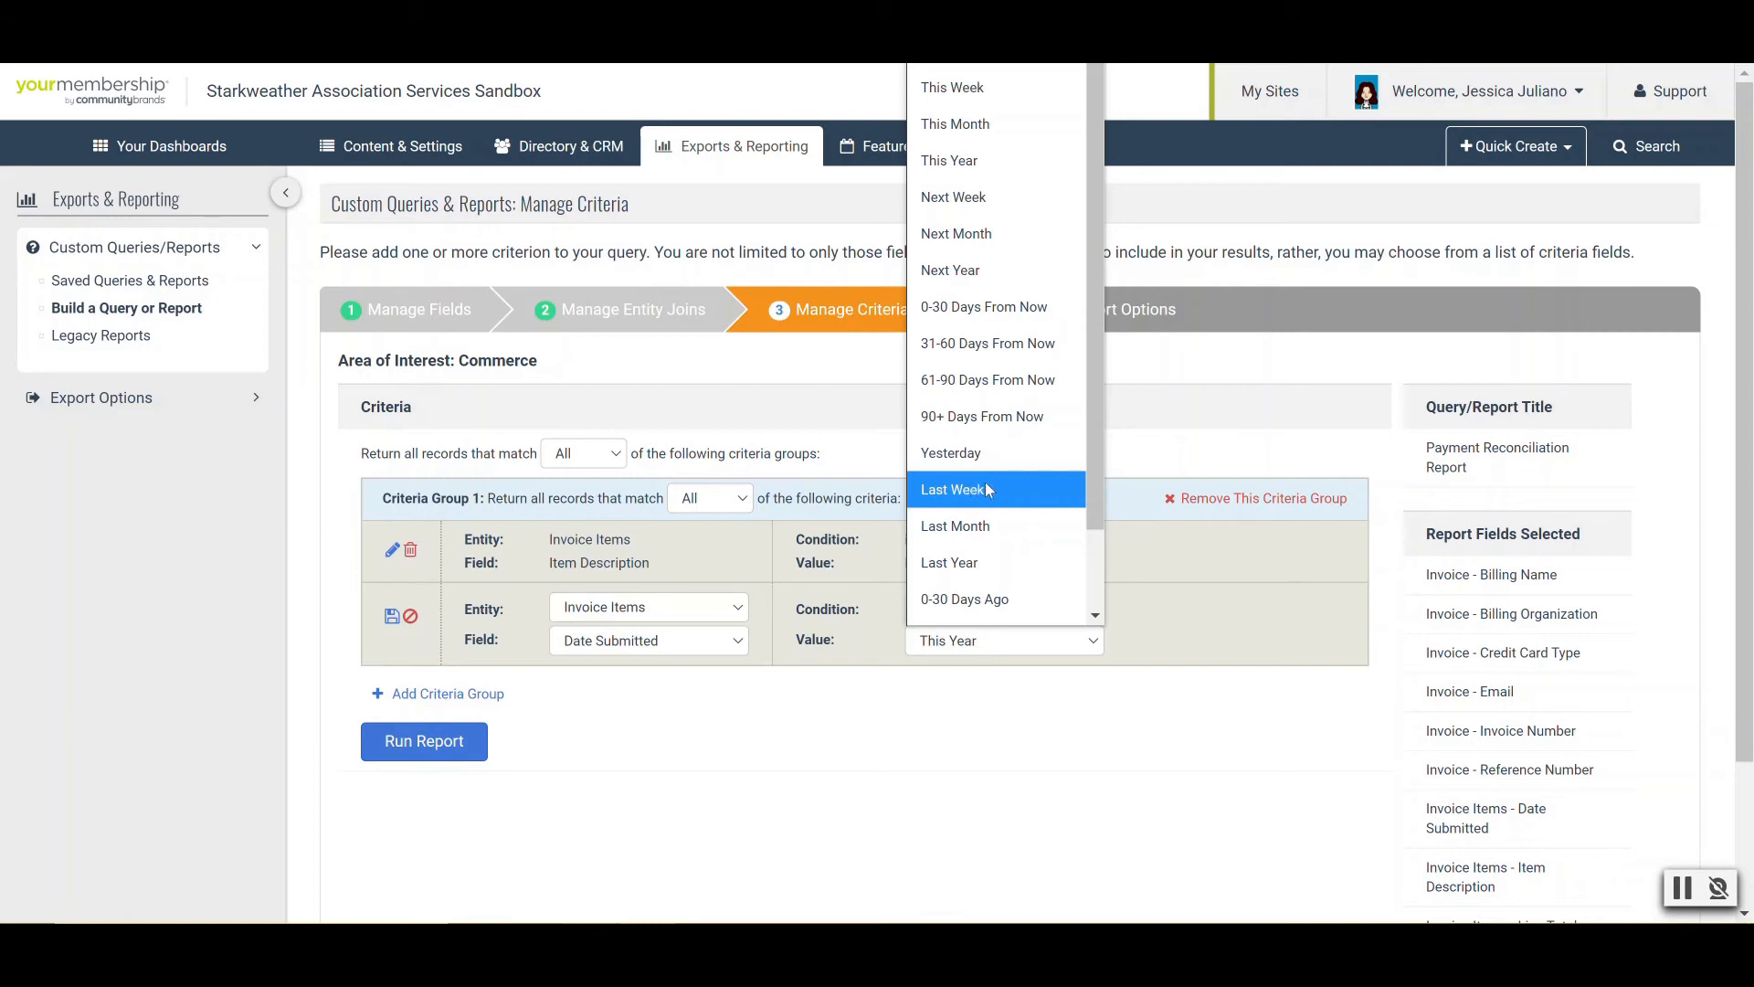
{"action": "left_click", "coordinate": [930, 647]}
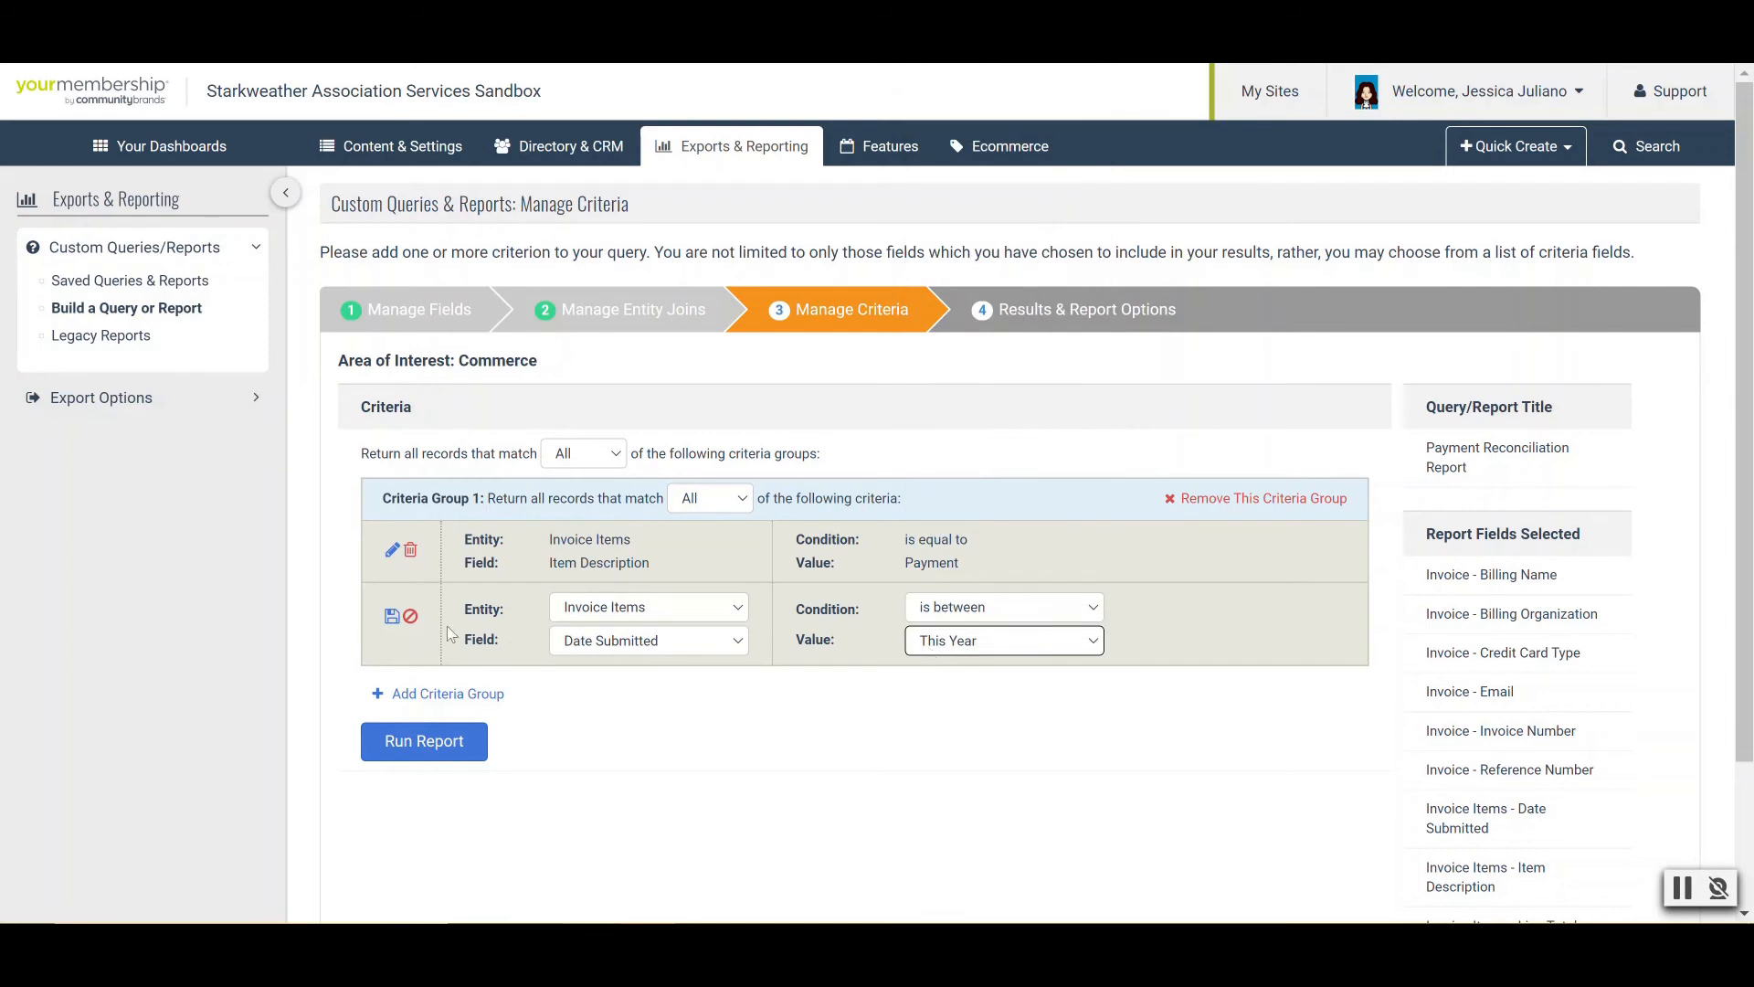
{"action": "left_click", "coordinate": [393, 618]}
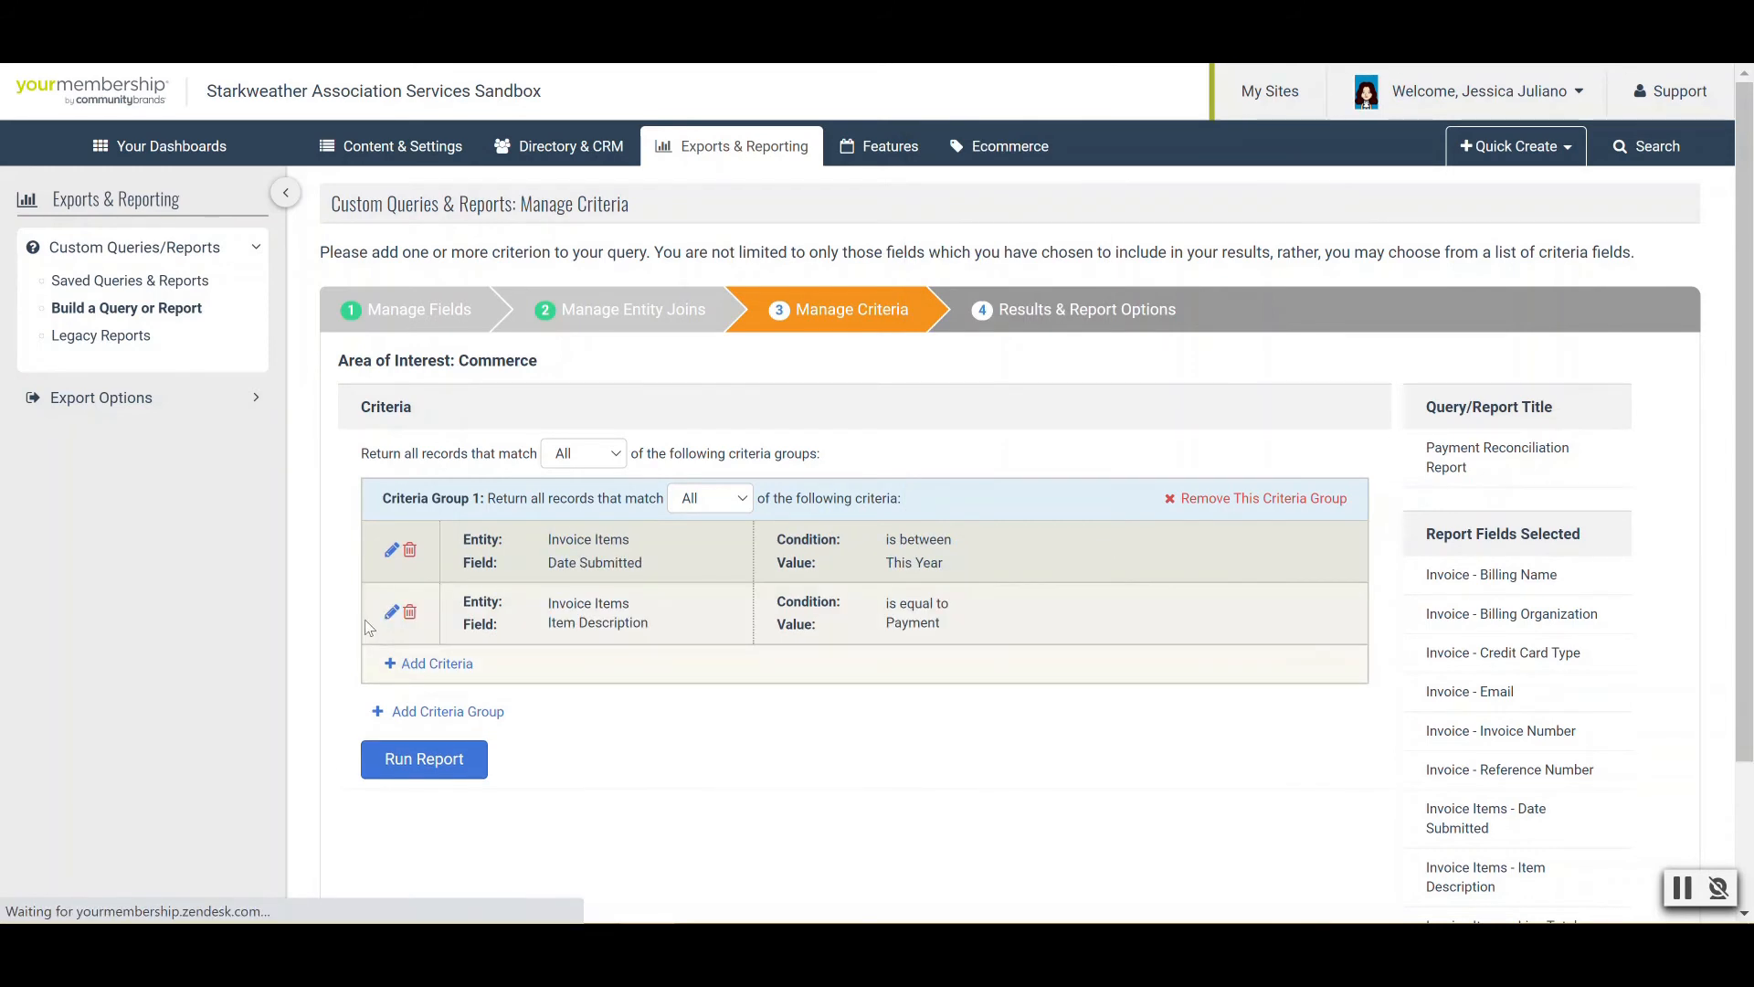
{"action": "left_click", "coordinate": [437, 765]}
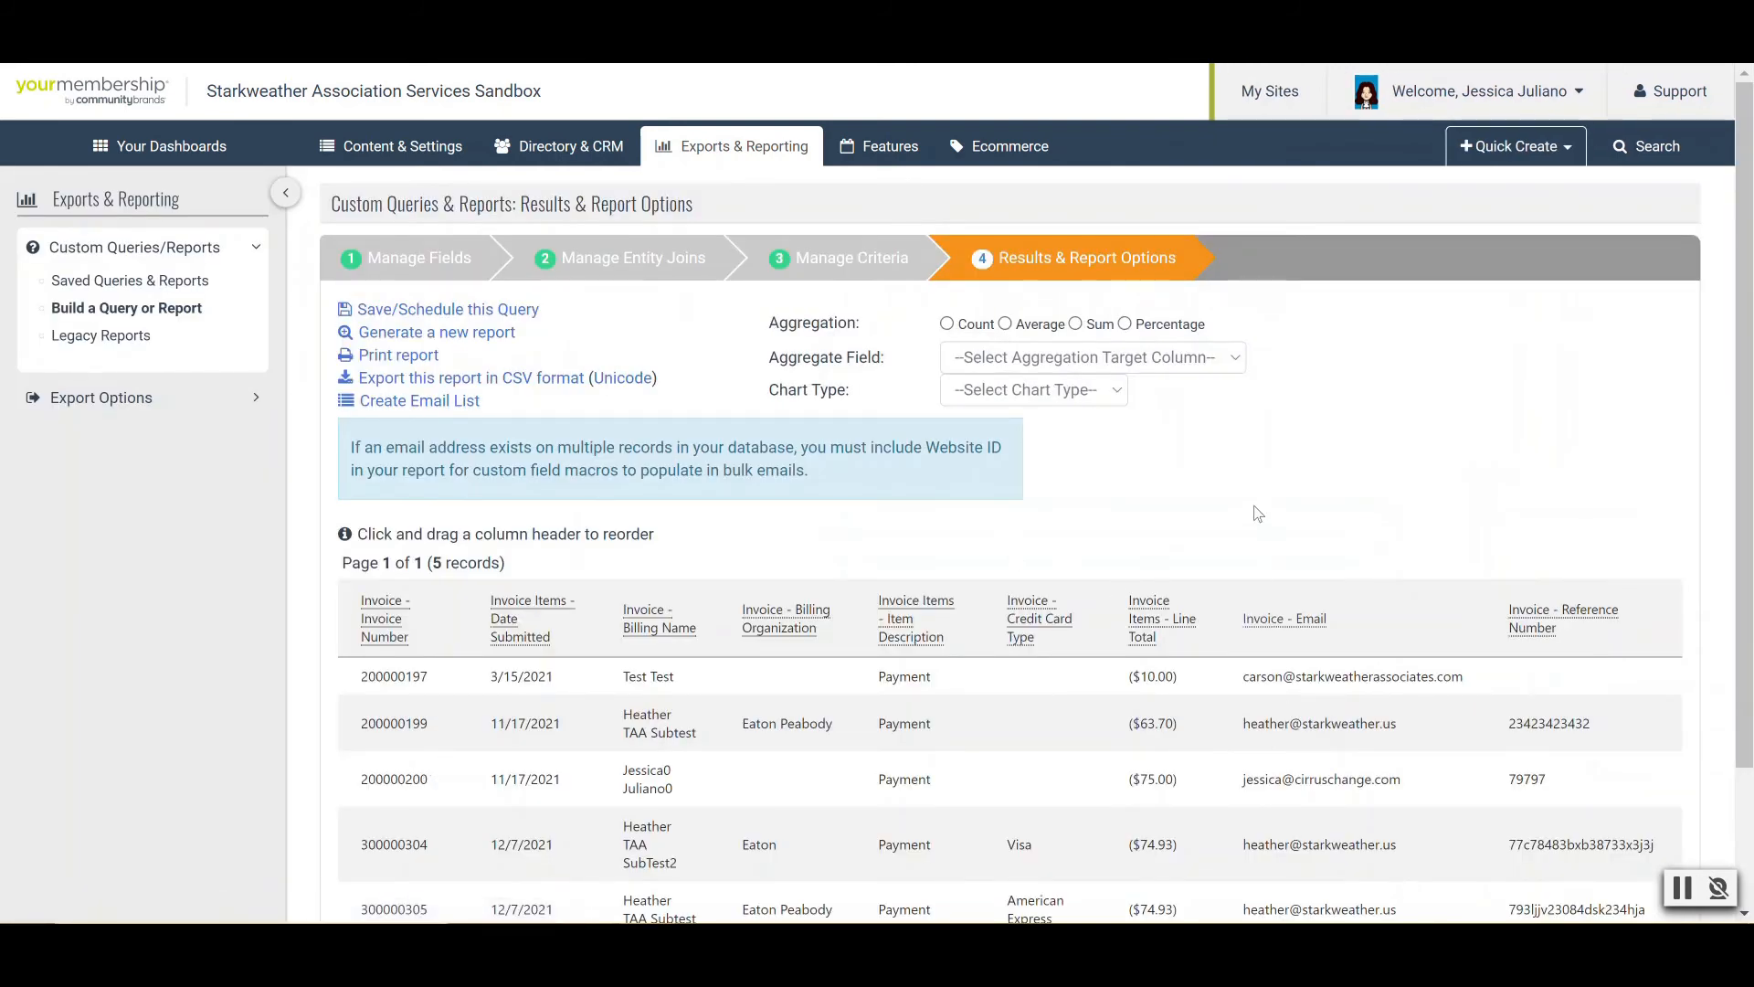
Move the Invoice - Reference Number column directly after the Date Submitted column in the report results
{"action": "scroll", "coordinate": [1258, 506], "scroll_direction": "down", "scroll_amount": 2}
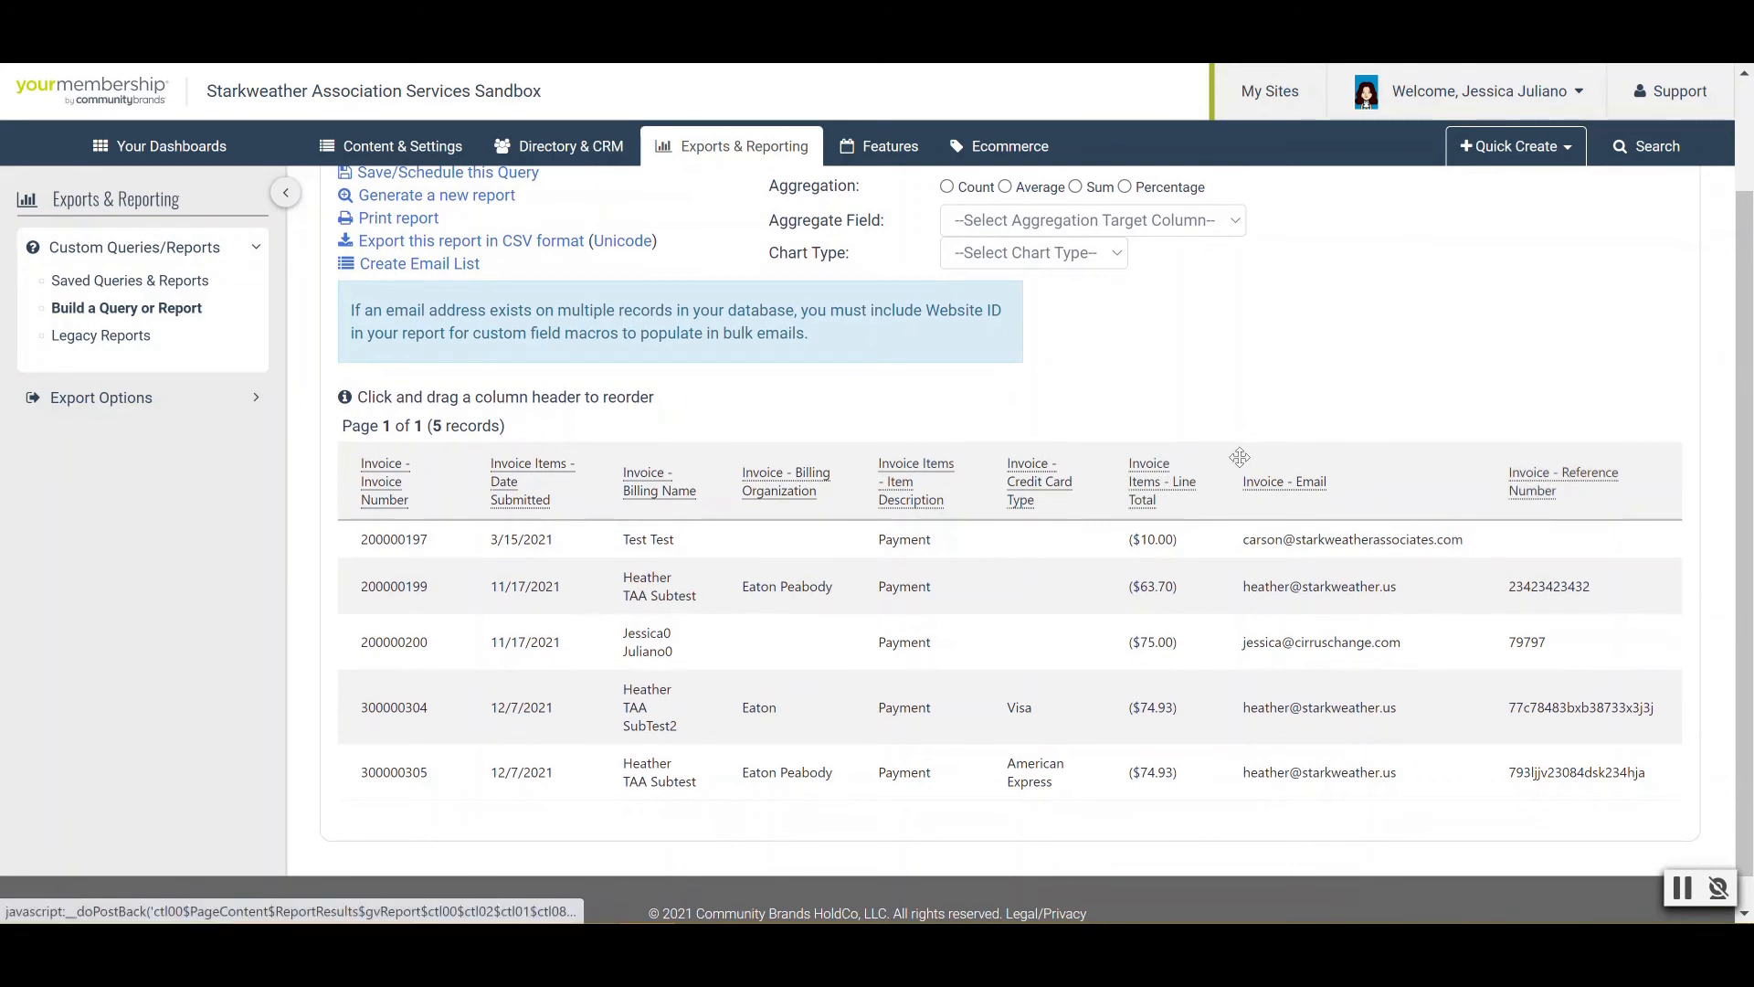
{"action": "right_click", "coordinate": [599, 452]}
{"action": "key", "text": "Escape"}
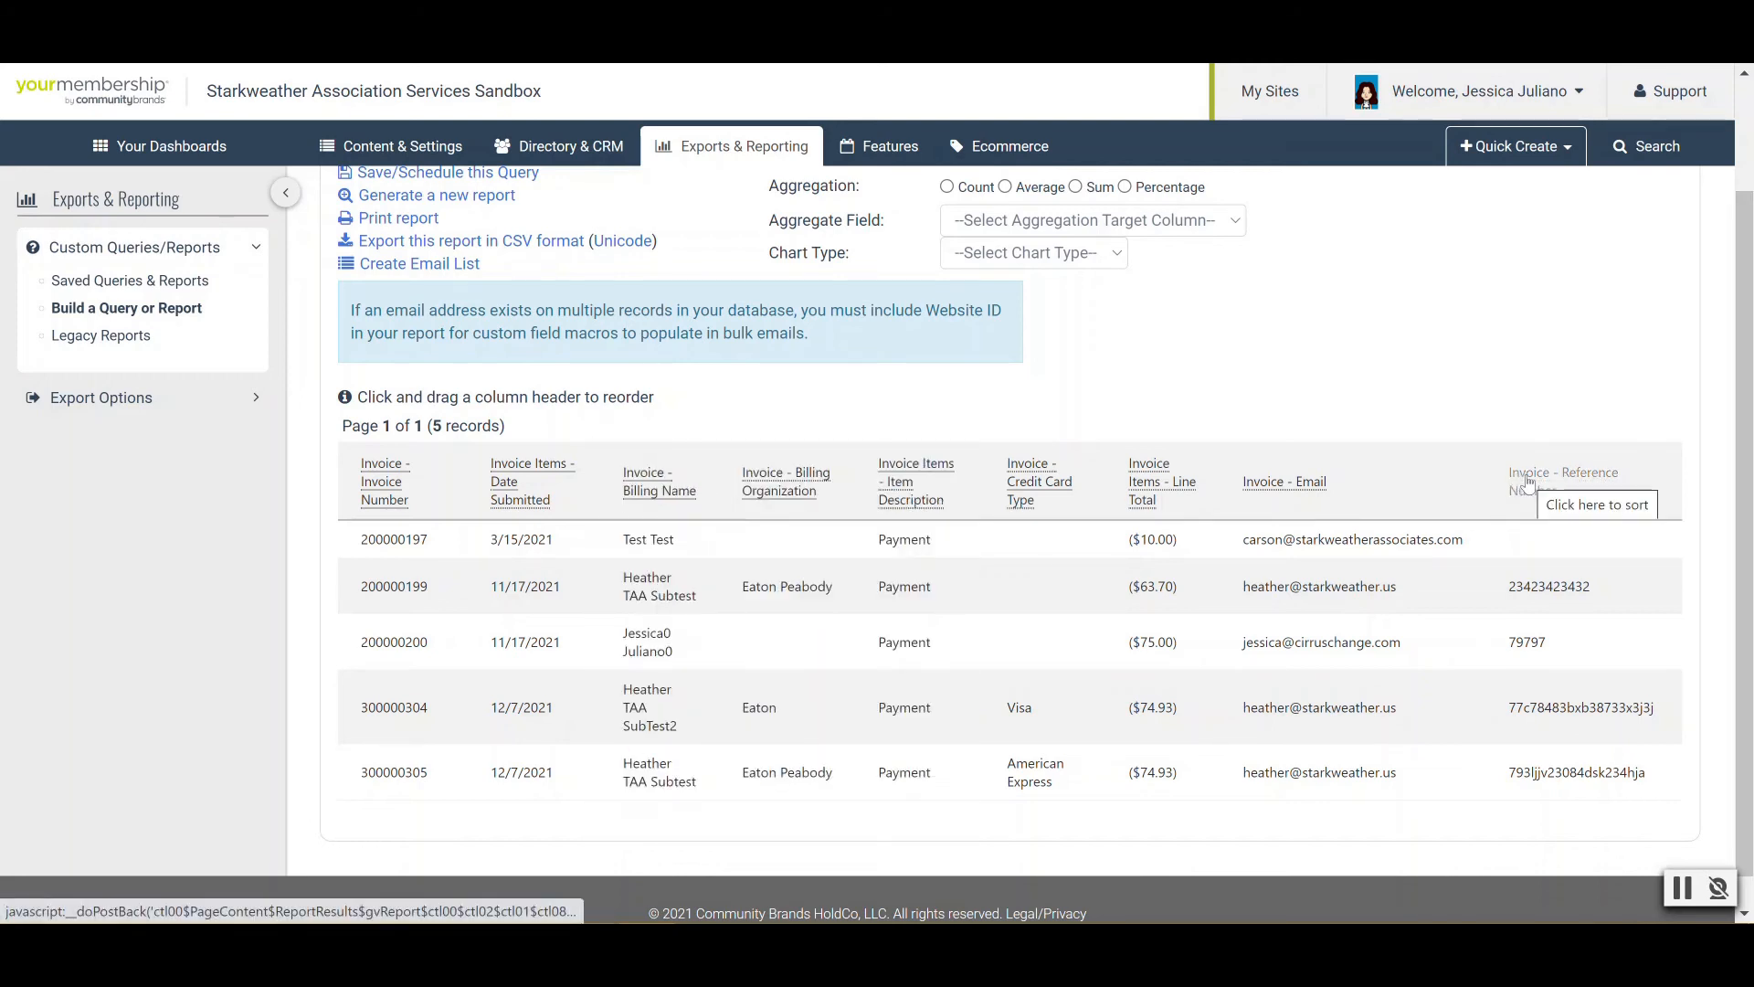
{"action": "left_click_drag", "start_coordinate": [1524, 484], "coordinate": [623, 503]}
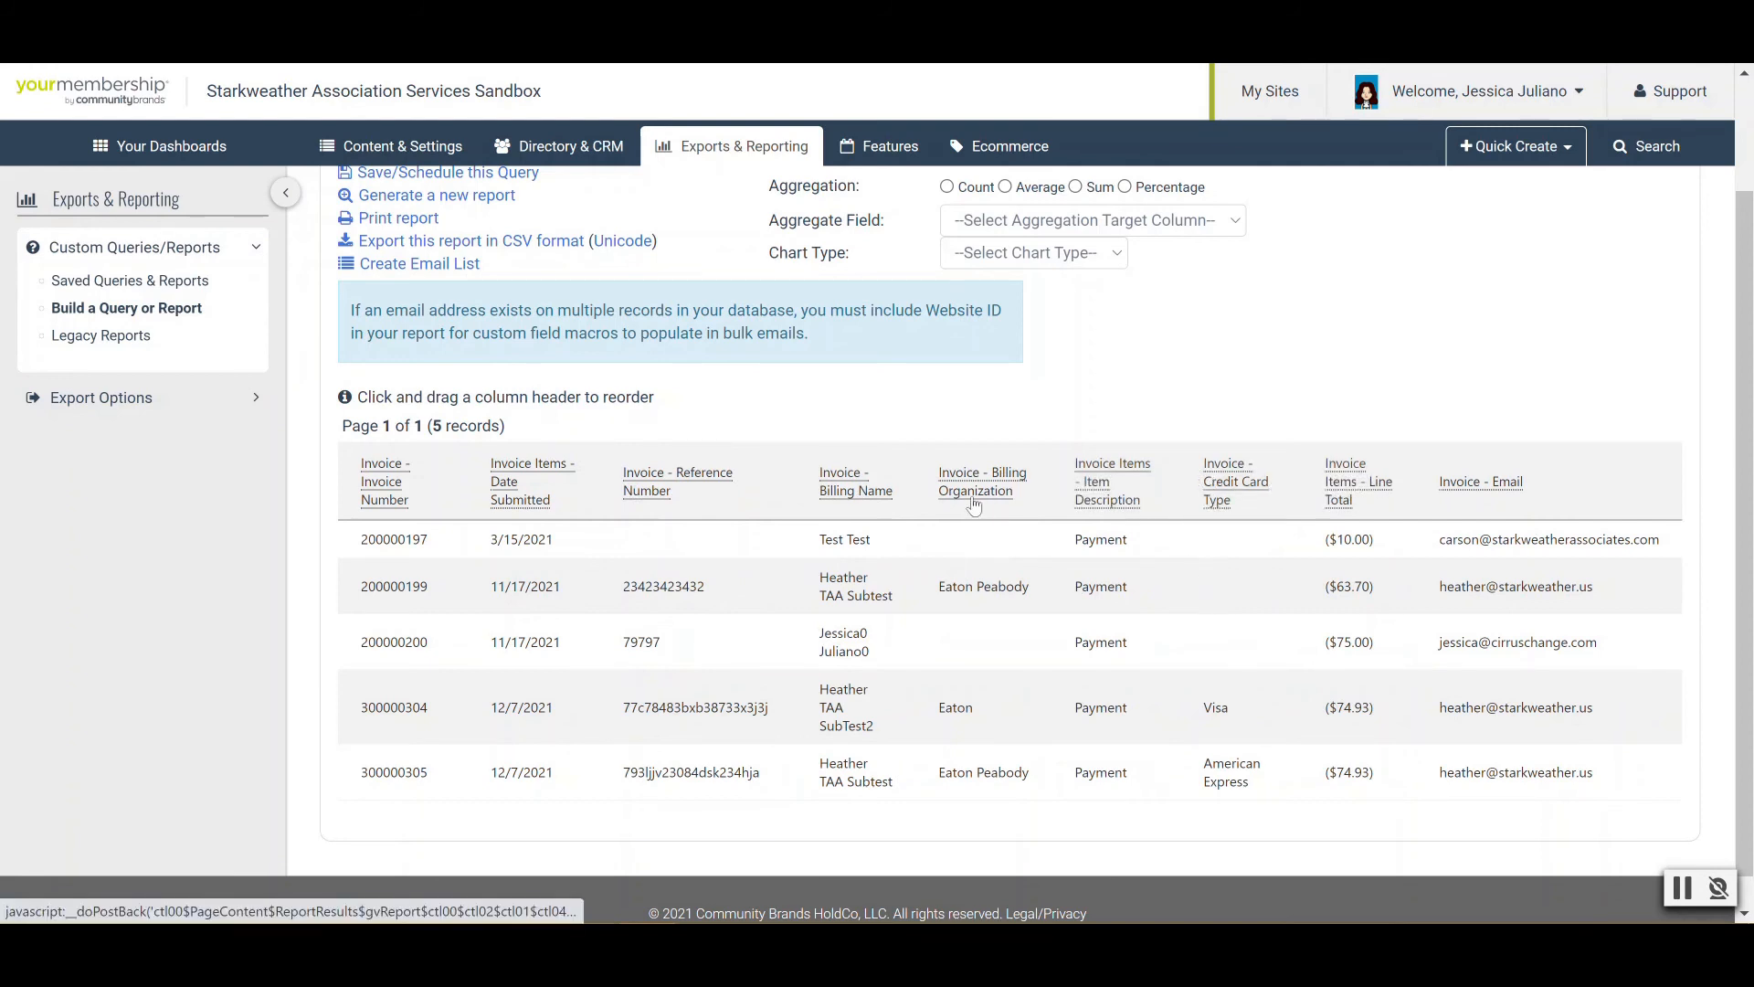
Move the Invoice Items - Line Total column between the Reference Number and Billing Name columns
{"action": "right_click", "coordinate": [802, 503]}
{"action": "left_click", "coordinate": [1375, 530]}
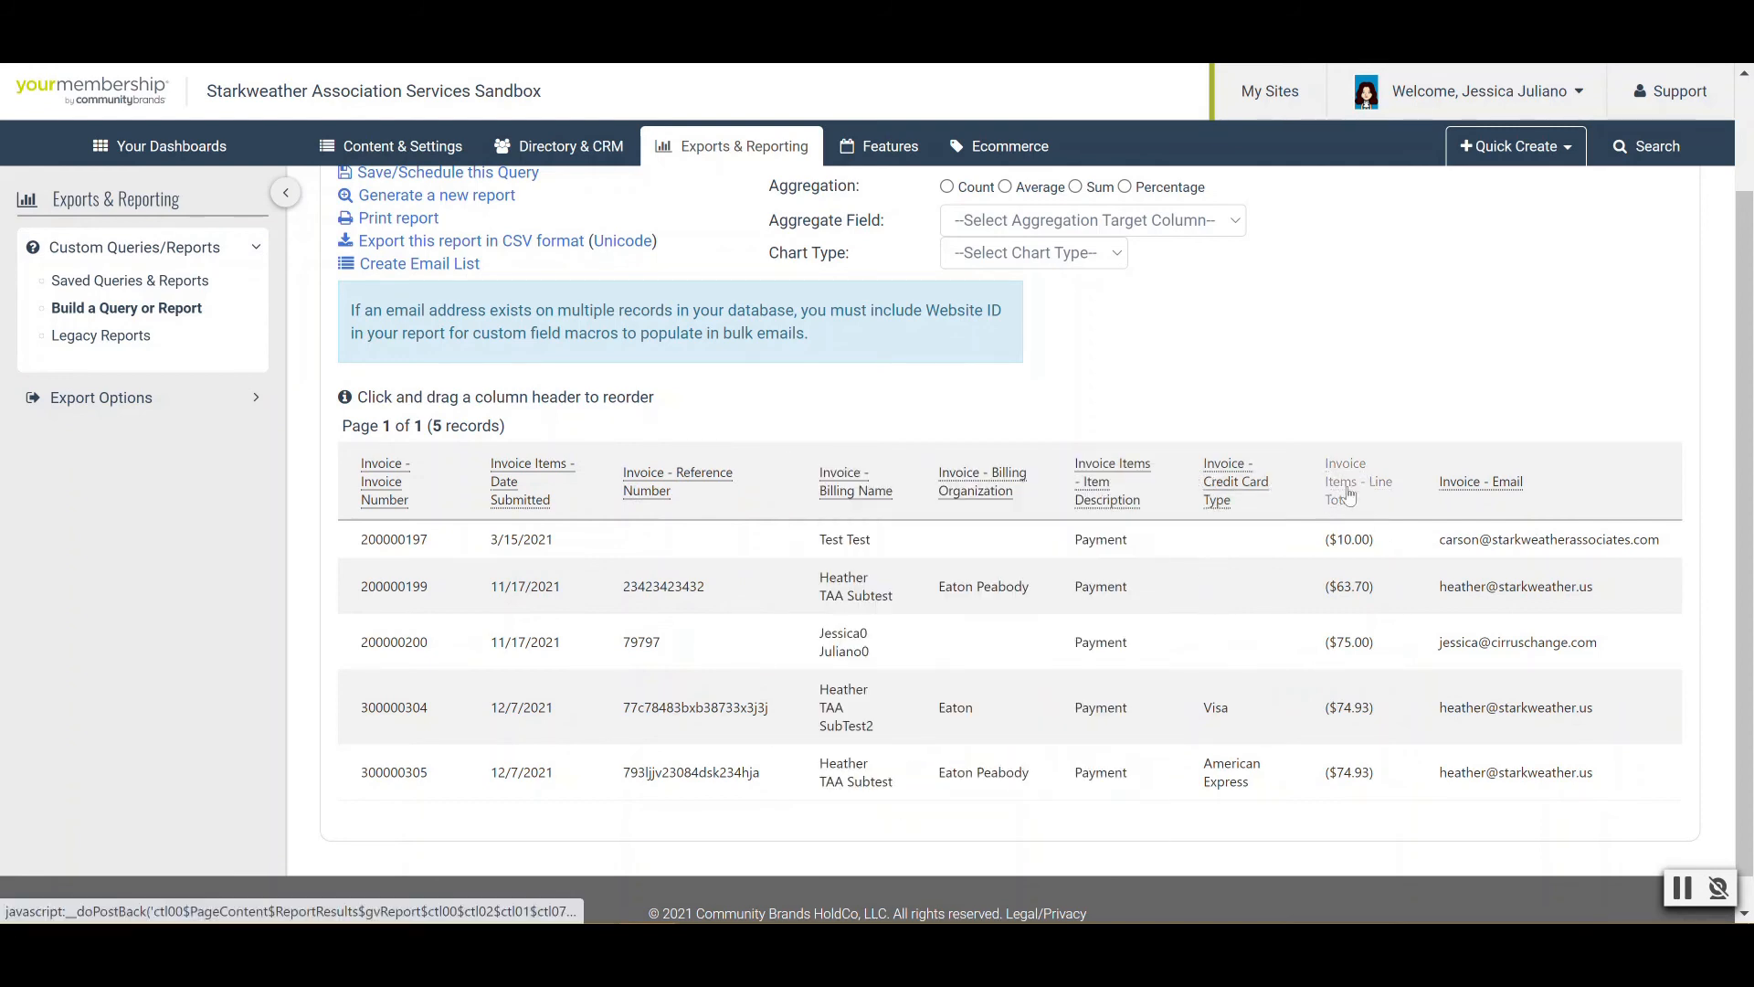
{"action": "right_click", "coordinate": [1208, 508]}
{"action": "left_click", "coordinate": [1458, 782]}
{"action": "left_click_drag", "start_coordinate": [1343, 484], "coordinate": [856, 466]}
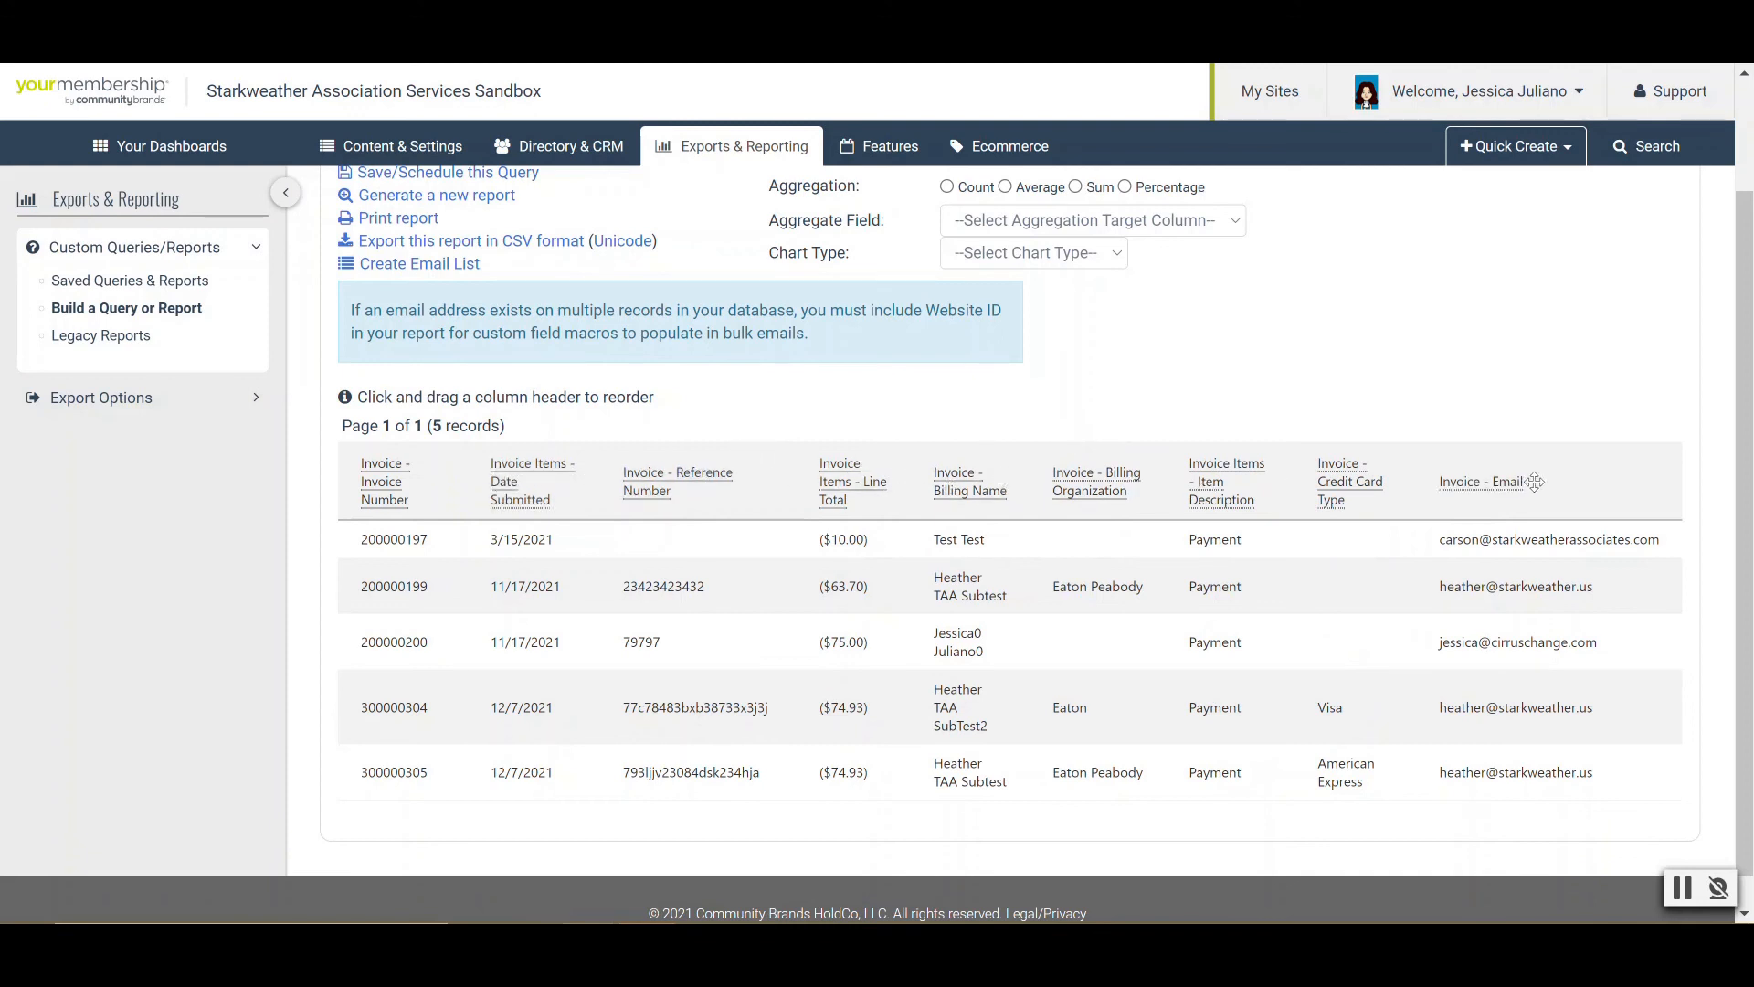
Review the sharing and scheduling options for saving the query, and close them without saving
{"action": "scroll", "coordinate": [1453, 375], "scroll_direction": "up", "scroll_amount": 1}
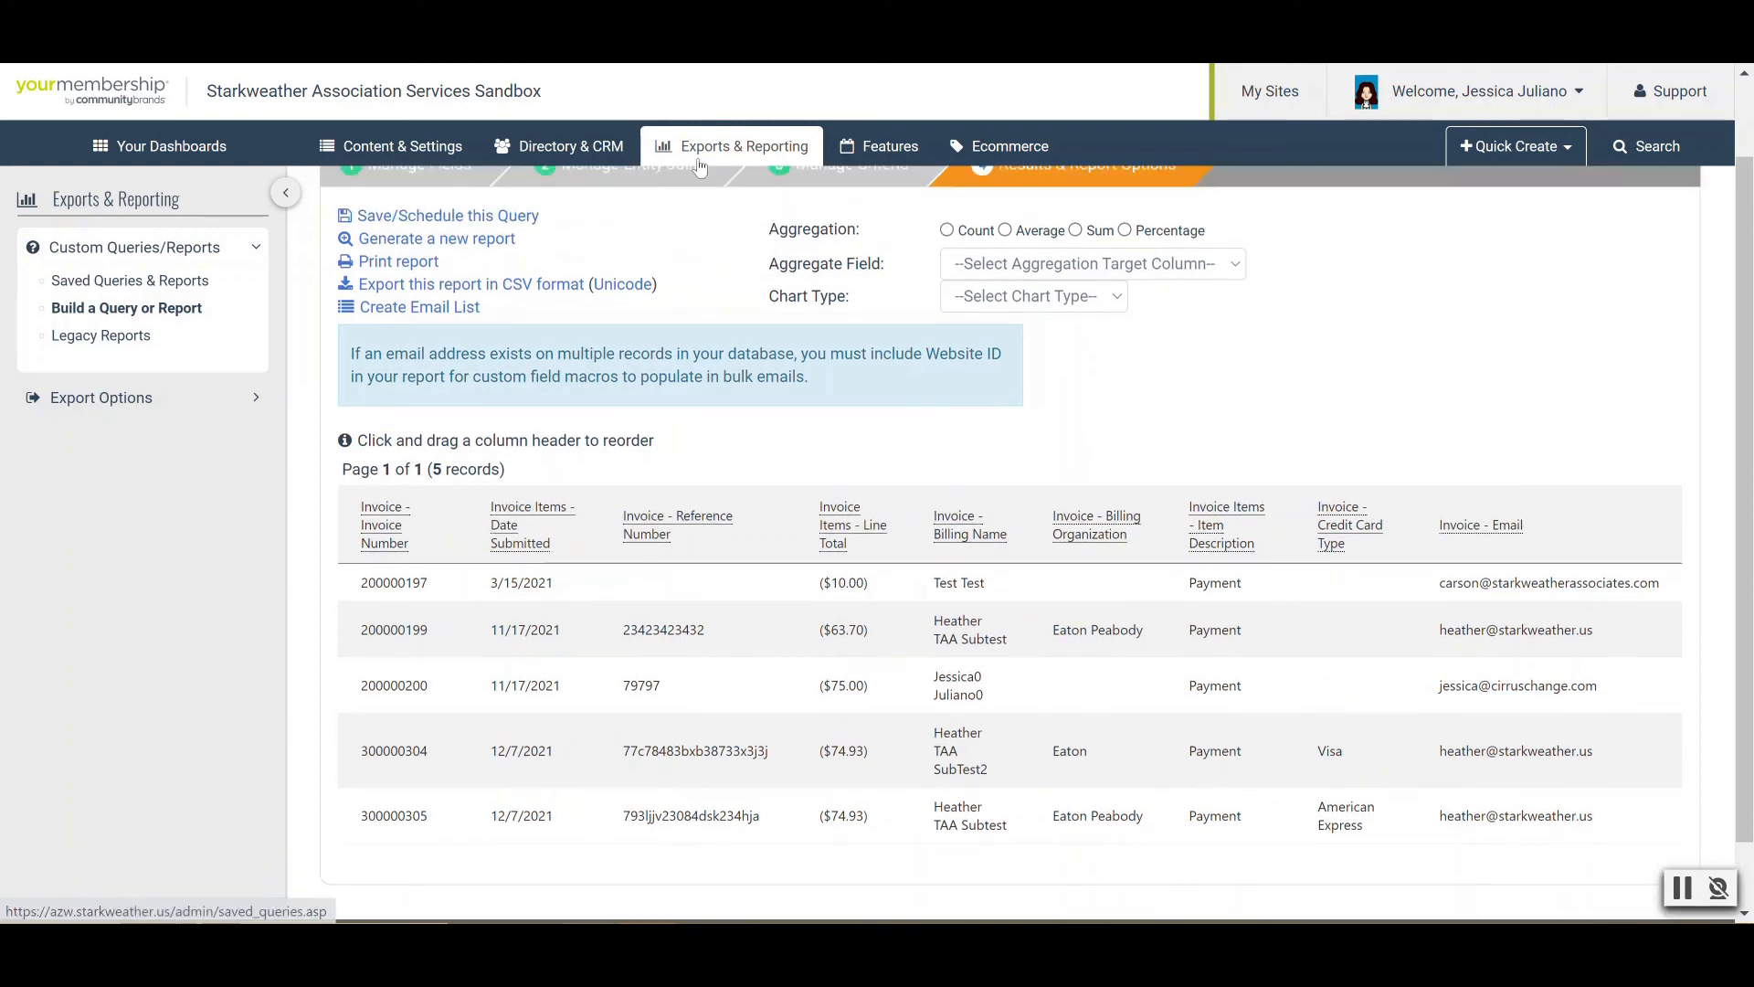
{"action": "left_click", "coordinate": [473, 216]}
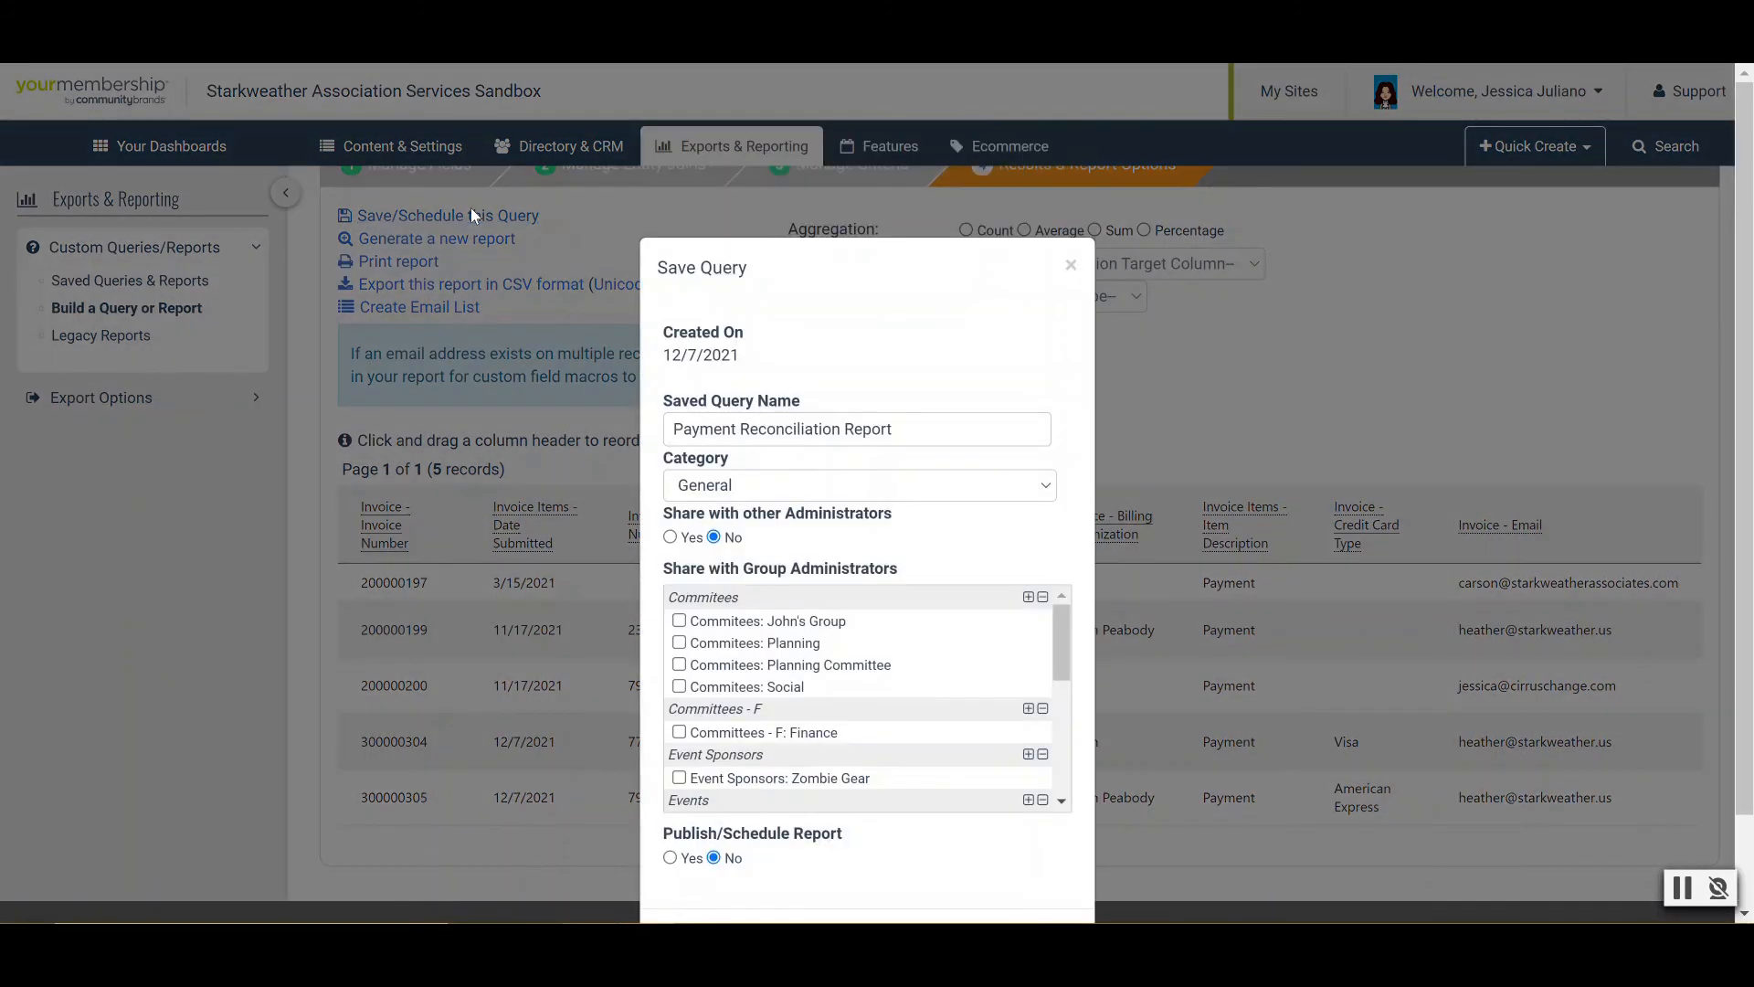
{"action": "scroll", "coordinate": [950, 462], "scroll_direction": "down", "scroll_amount": 1}
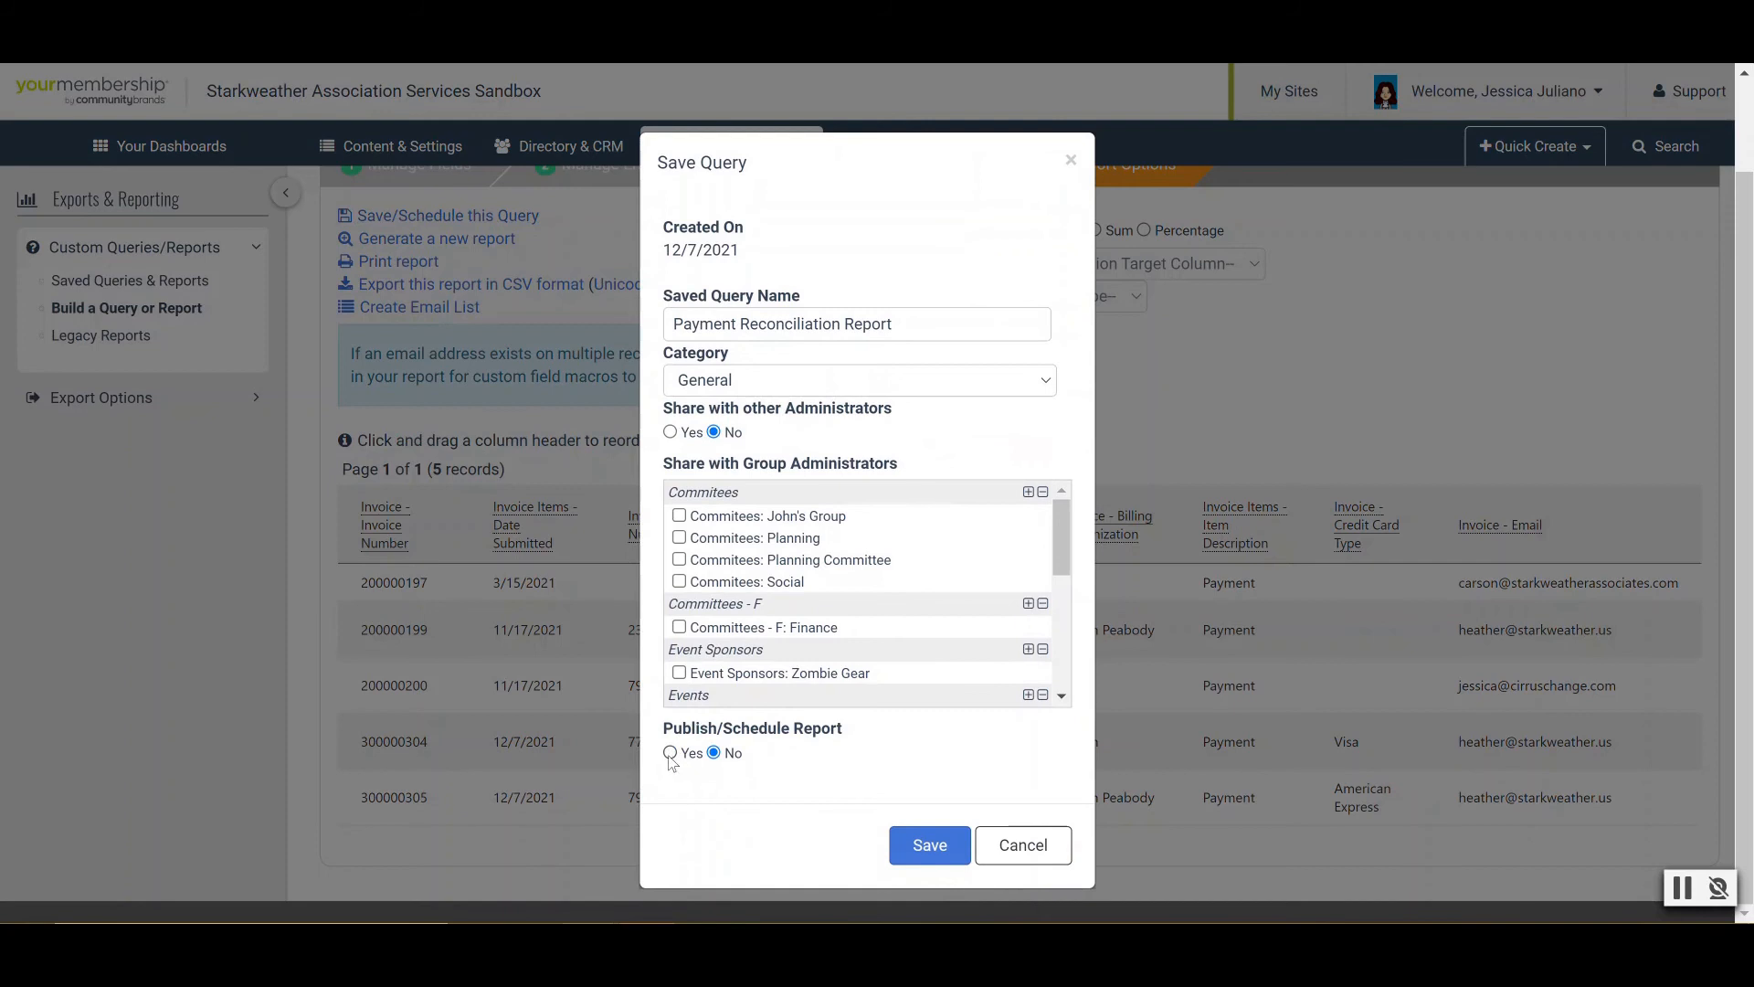
{"action": "left_click", "coordinate": [1072, 160]}
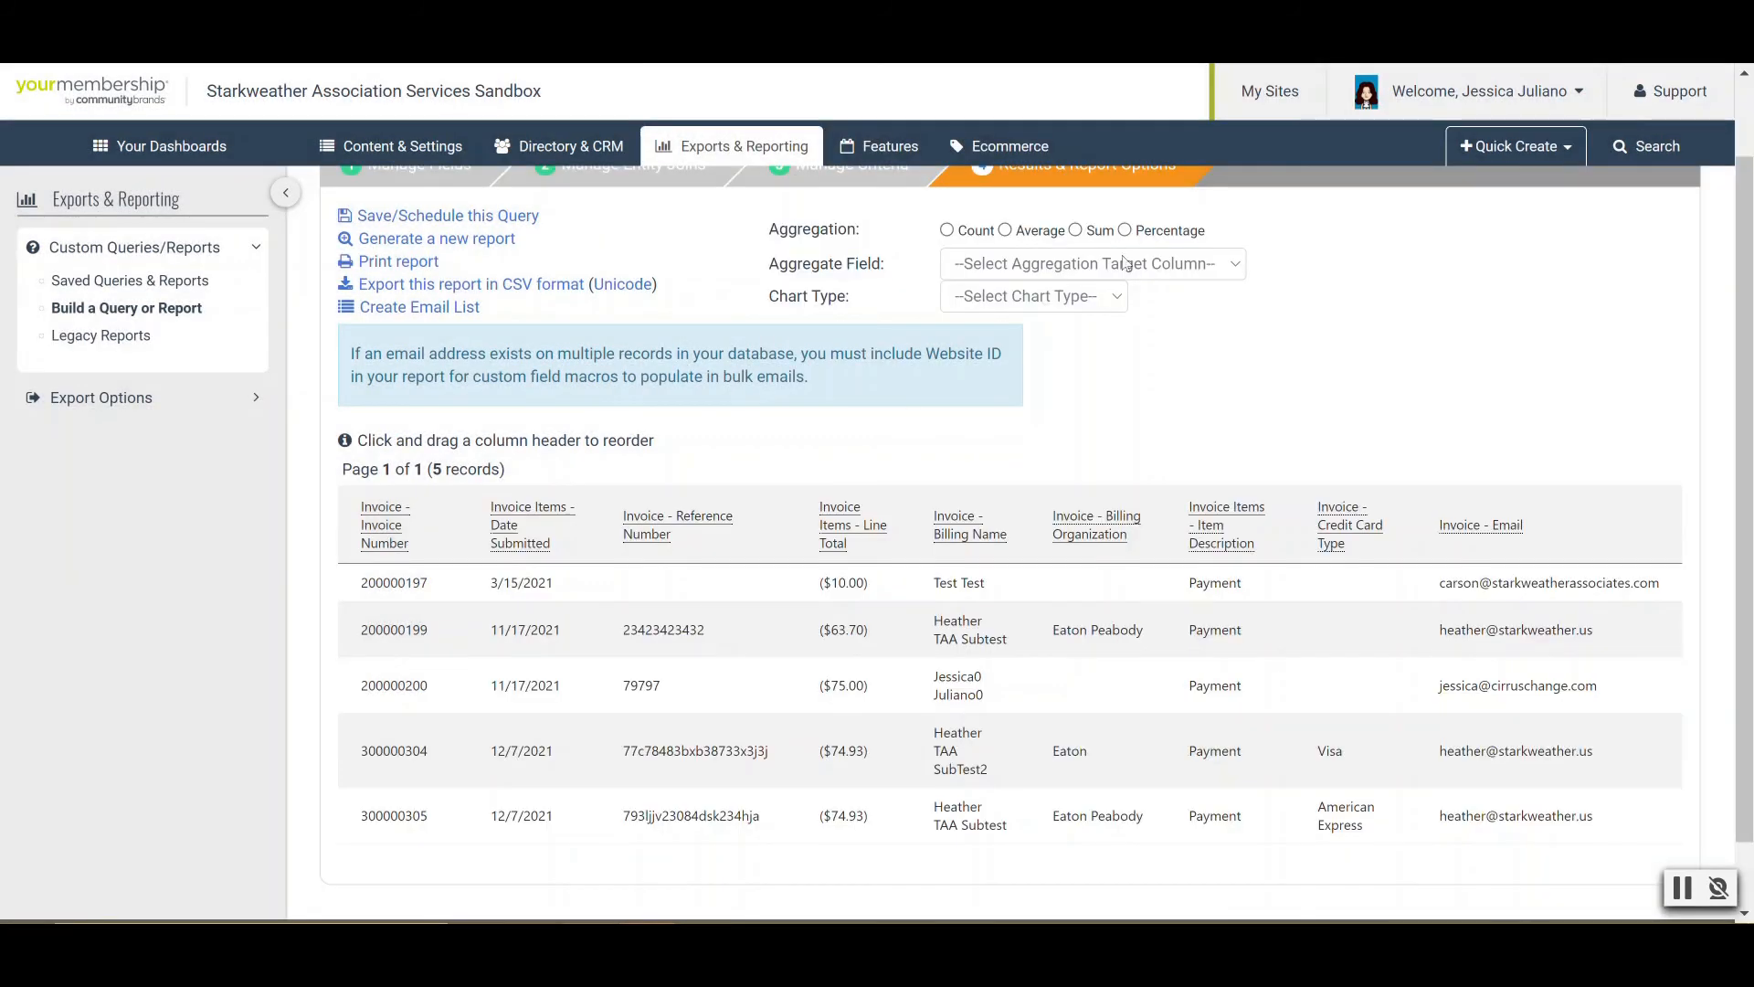